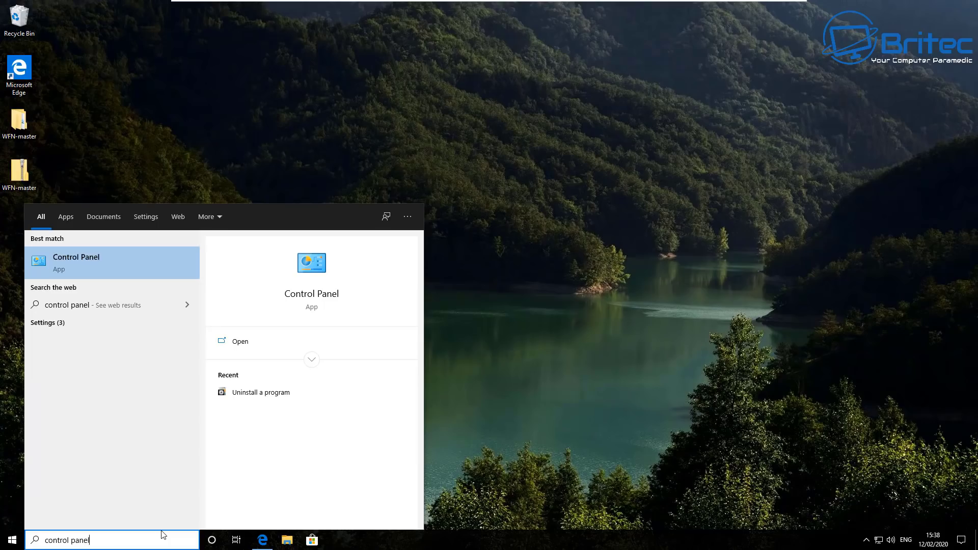
Open Windows Defender Firewall from Control Panel with its items shown as large icons.
{"action": "key", "text": "Return"}
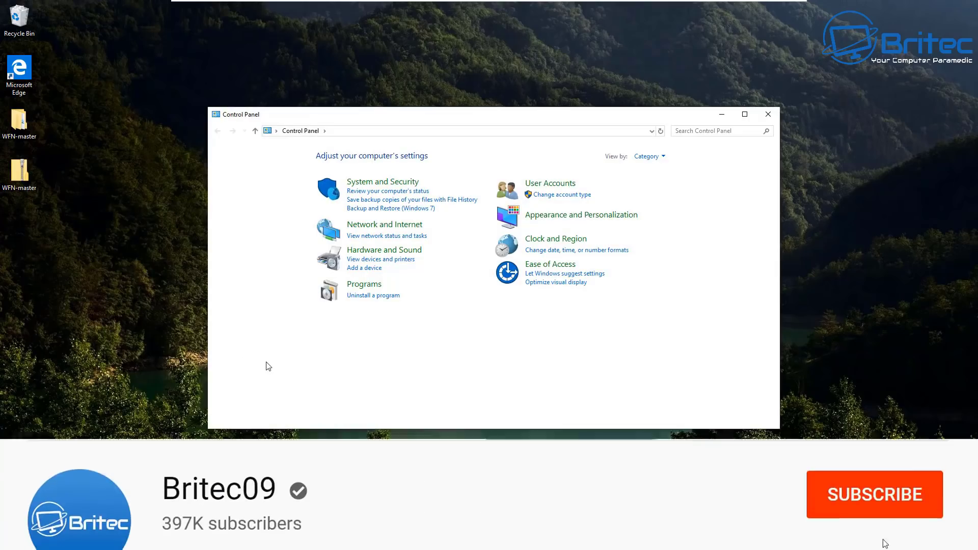
{"action": "left_click", "coordinate": [648, 157]}
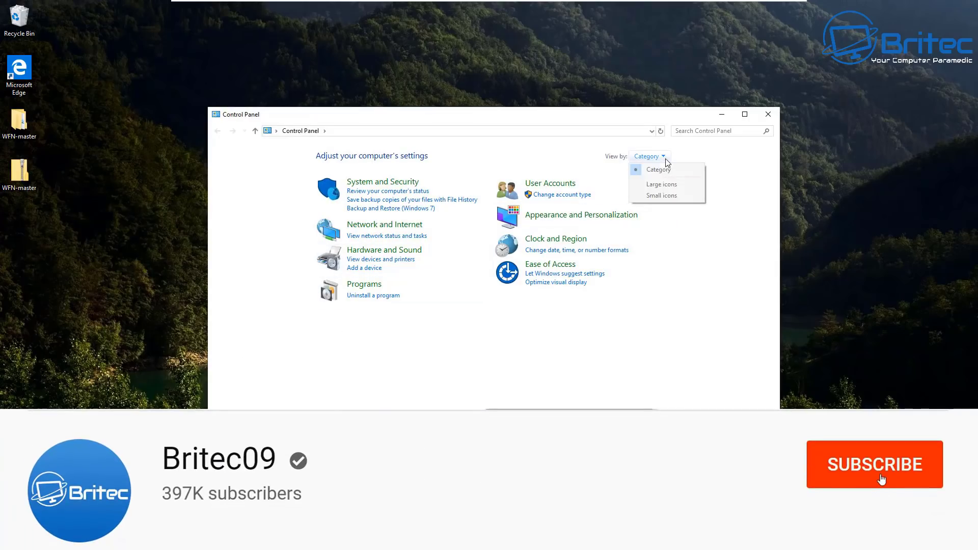
{"action": "left_click", "coordinate": [663, 186]}
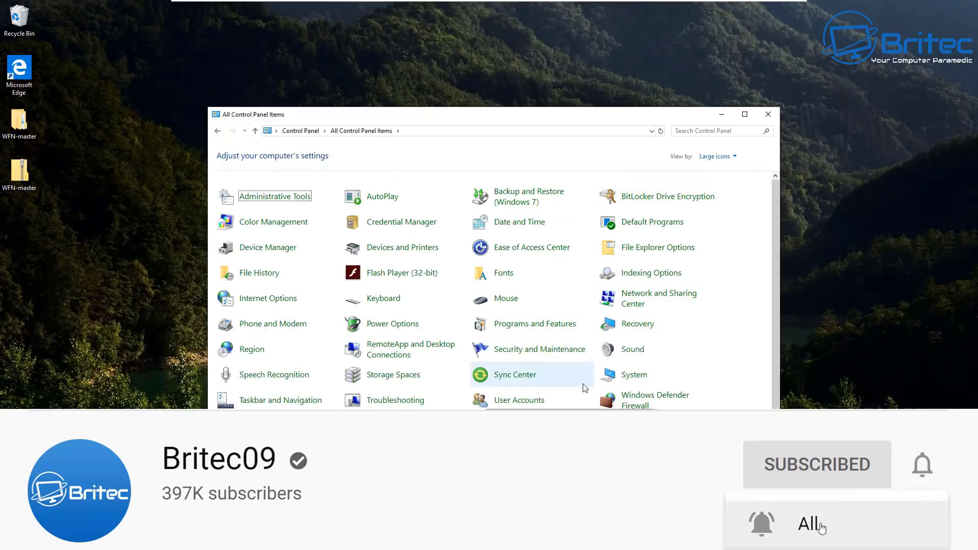
{"action": "scroll", "coordinate": [637, 382], "scroll_direction": "down", "scroll_amount": 1}
{"action": "left_click", "coordinate": [644, 387]}
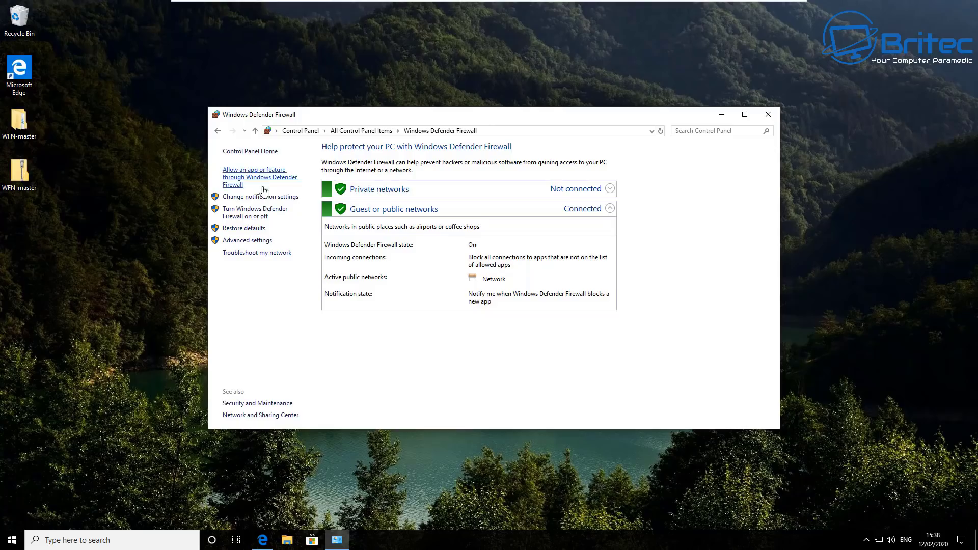
Open the firewall's advanced settings, keeping one window of them in view with the Control Panel window minimized.
{"action": "left_click", "coordinate": [257, 240]}
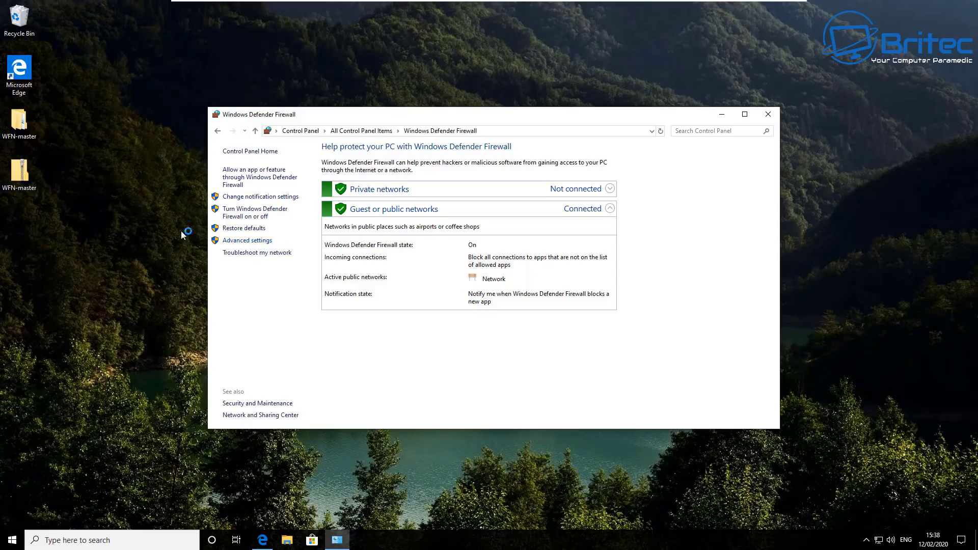
{"action": "left_click", "coordinate": [256, 241]}
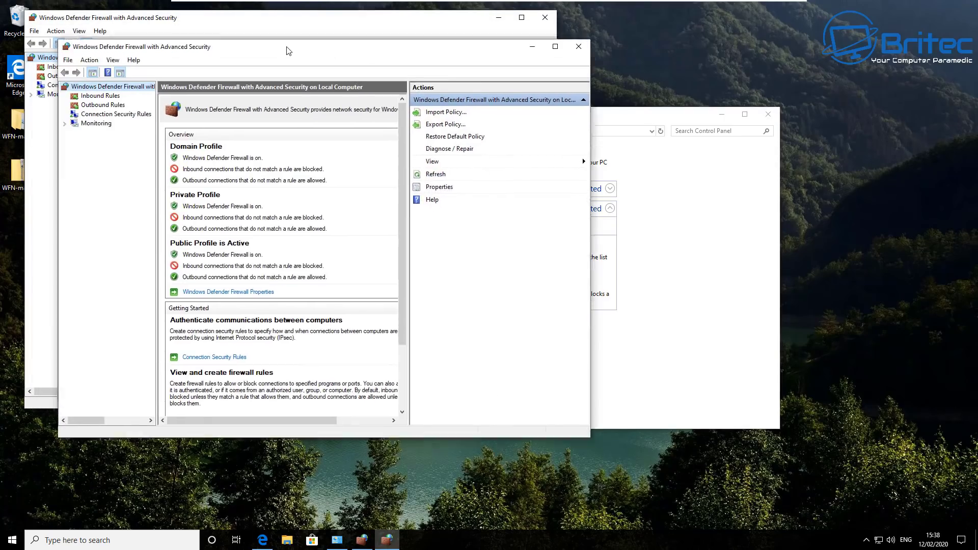
{"action": "left_click", "coordinate": [636, 100]}
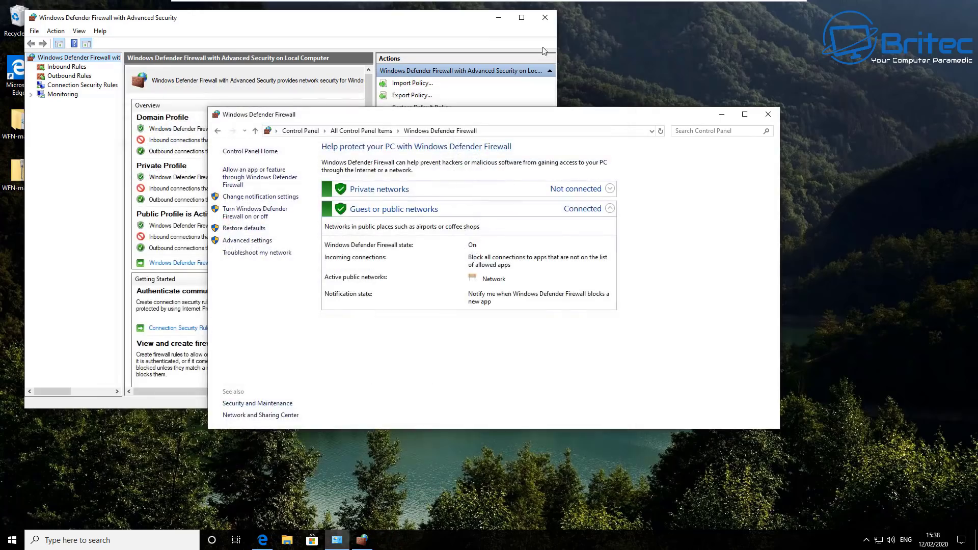
{"action": "left_click_drag", "start_coordinate": [472, 23], "coordinate": [651, 85]}
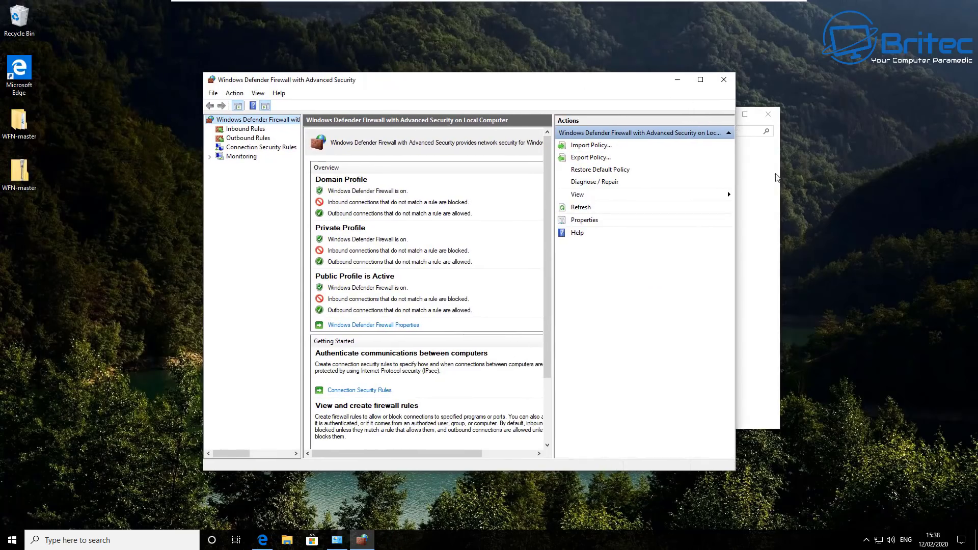
{"action": "left_click", "coordinate": [771, 200]}
{"action": "left_click", "coordinate": [722, 118]}
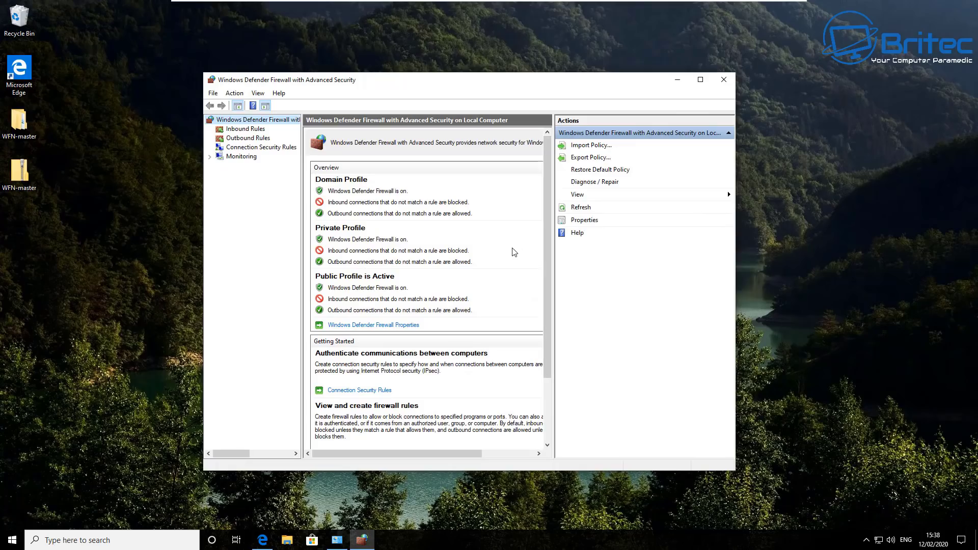
Close the advanced firewall settings and move the extracted WFN-master folder to the middle of the desktop.
{"action": "left_click", "coordinate": [724, 80]}
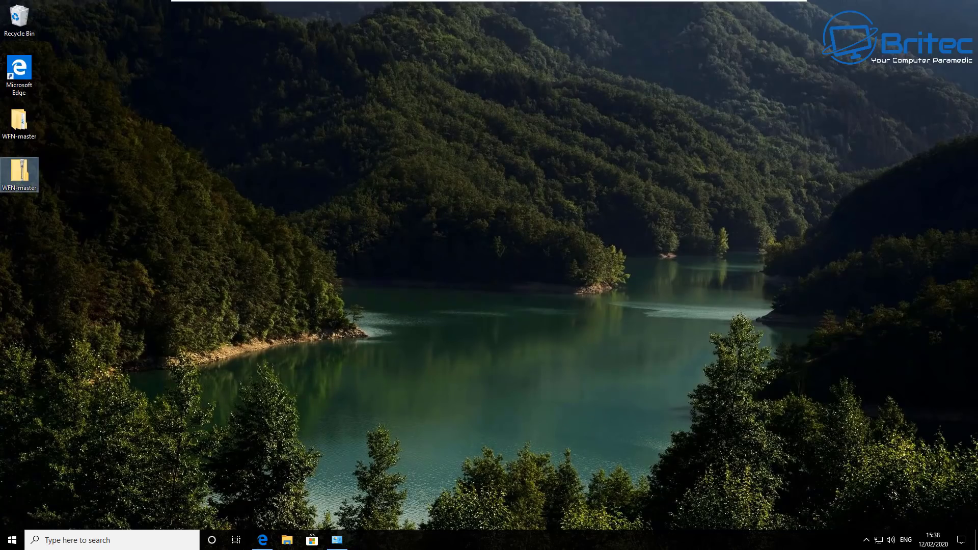
{"action": "left_click_drag", "start_coordinate": [19, 122], "coordinate": [408, 279]}
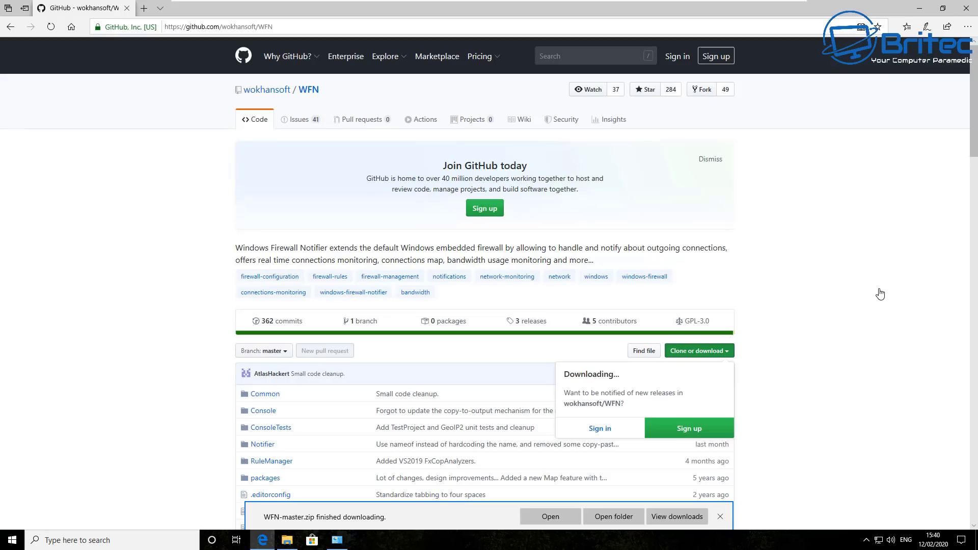
Review the wokhansoft/WFN GitHub page, from the file list through the project description, requirements and feature screenshots.
{"action": "scroll", "coordinate": [880, 294], "scroll_direction": "down", "scroll_amount": 4}
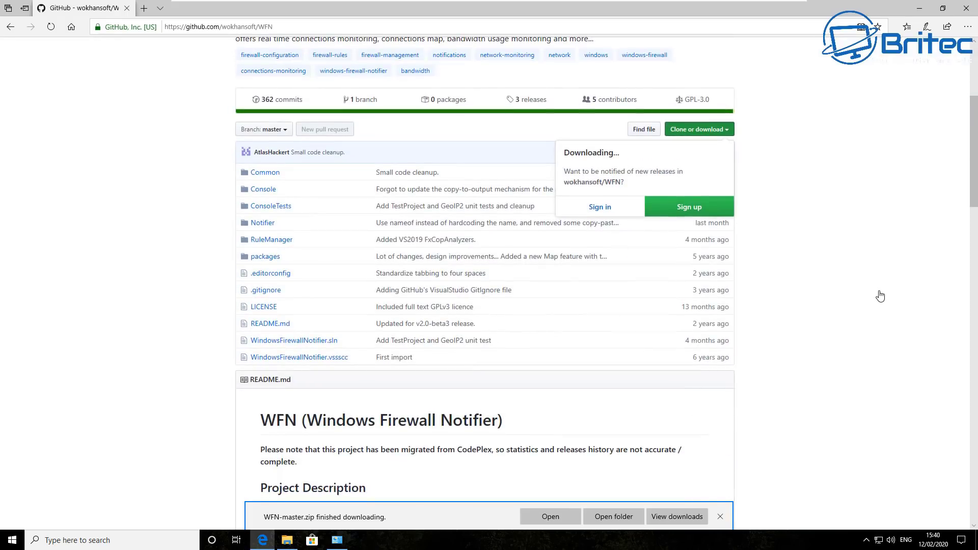
{"action": "scroll", "coordinate": [880, 297], "scroll_direction": "down", "scroll_amount": 1}
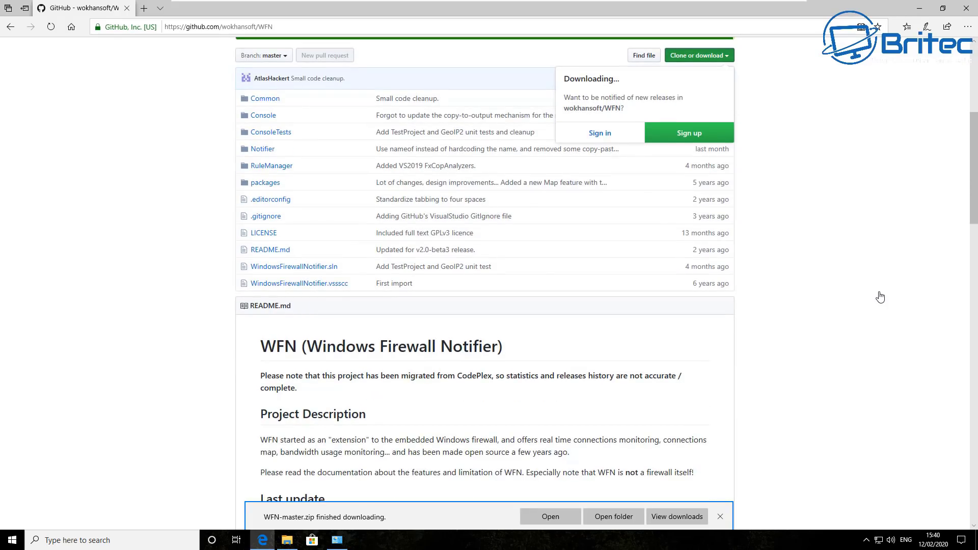
{"action": "scroll", "coordinate": [881, 297], "scroll_direction": "down", "scroll_amount": 5}
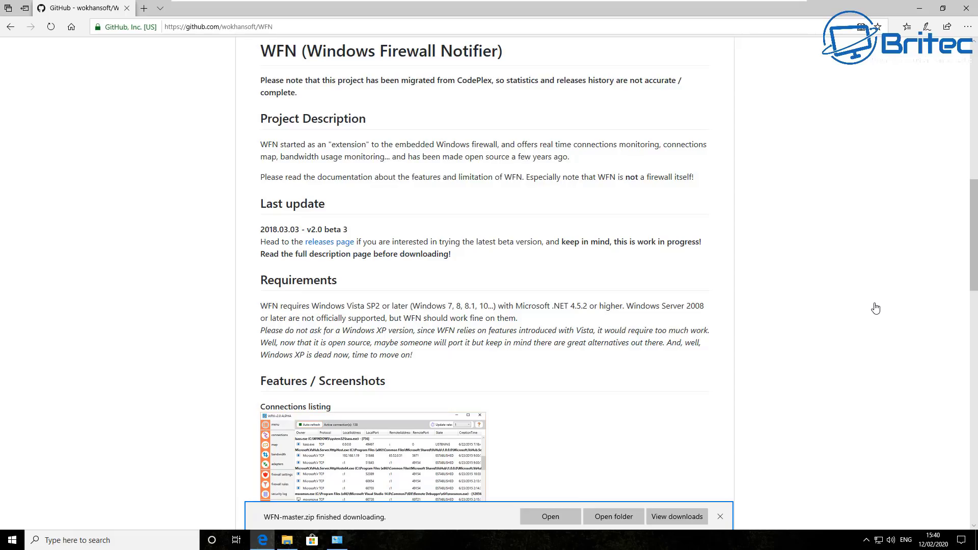
{"action": "scroll", "coordinate": [876, 308], "scroll_direction": "down", "scroll_amount": 7}
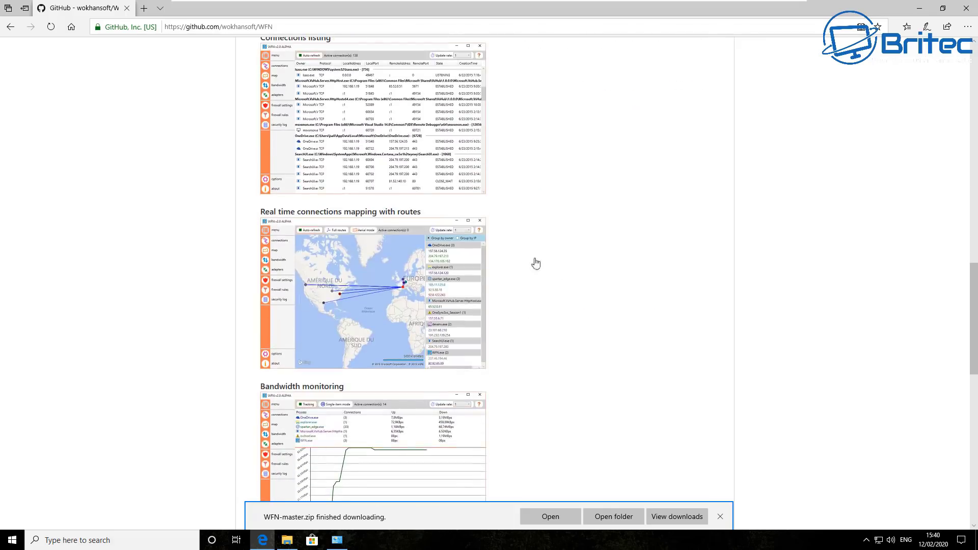
{"action": "scroll", "coordinate": [540, 356], "scroll_direction": "down", "scroll_amount": 4}
{"action": "scroll", "coordinate": [543, 354], "scroll_direction": "down", "scroll_amount": 3}
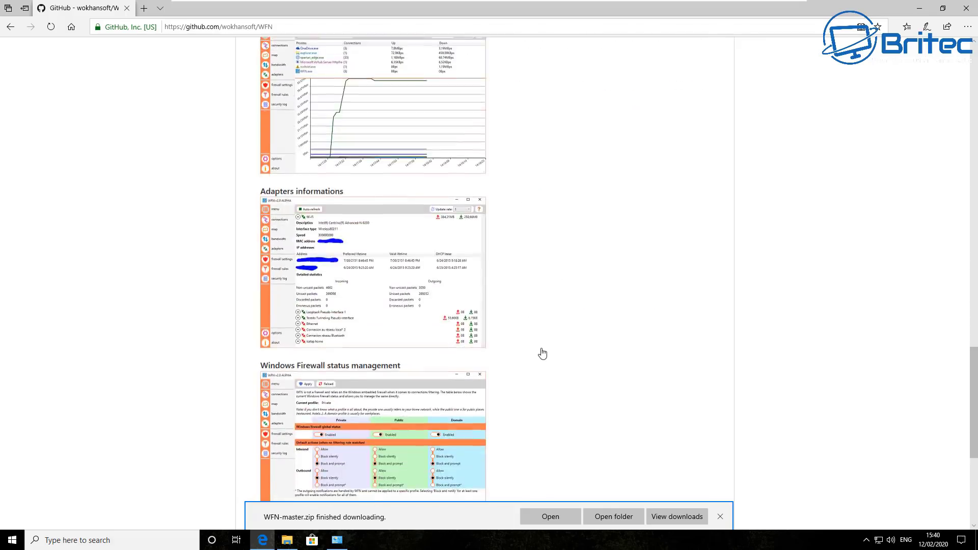
{"action": "scroll", "coordinate": [541, 354], "scroll_direction": "down", "scroll_amount": 3}
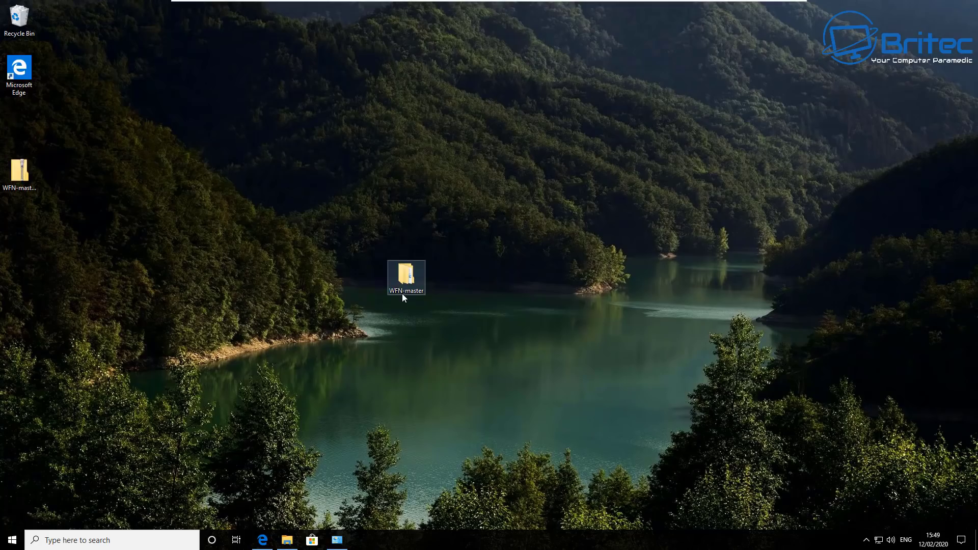
Browse in File Explorer to the Program Files (x86) folder on Local Disk (C:).
{"action": "double_click", "coordinate": [407, 290]}
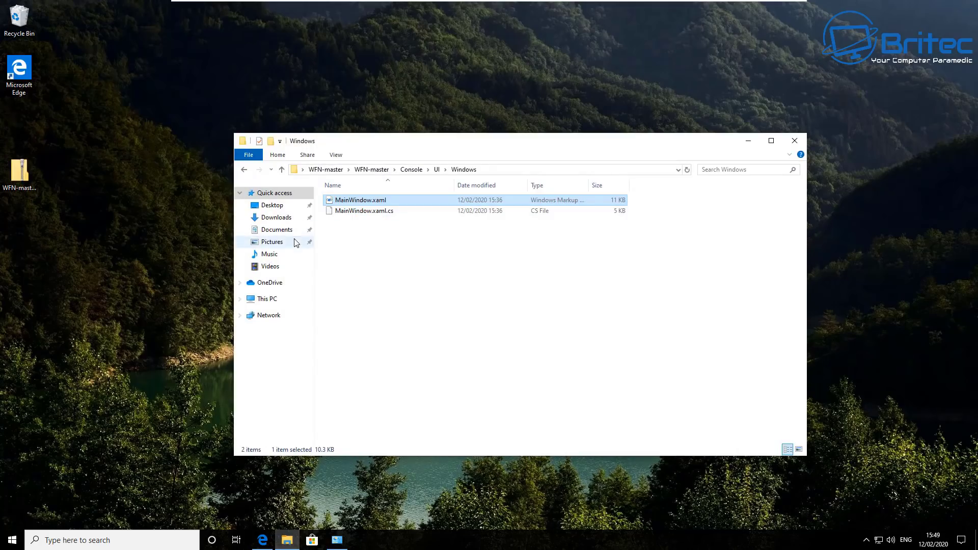
{"action": "left_click", "coordinate": [270, 299]}
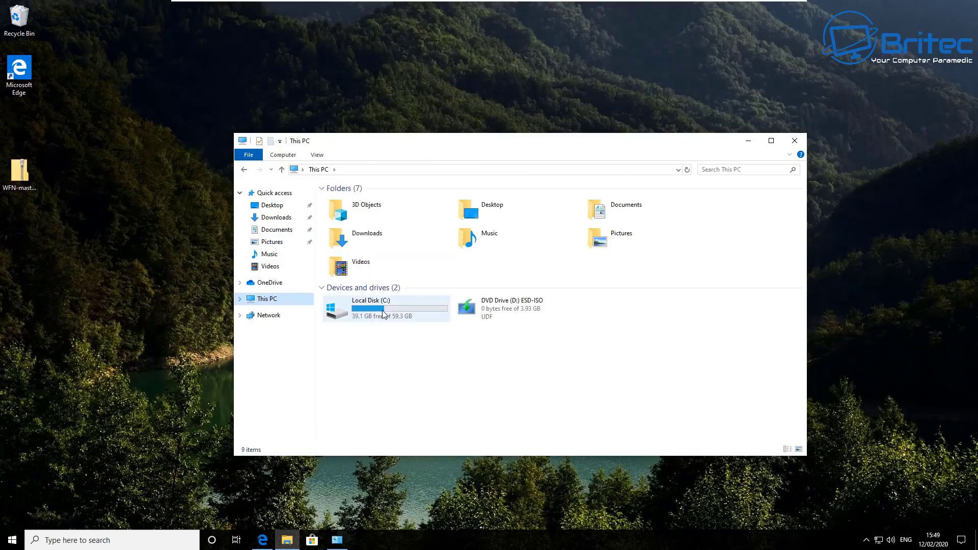
{"action": "double_click", "coordinate": [337, 308]}
{"action": "double_click", "coordinate": [360, 222]}
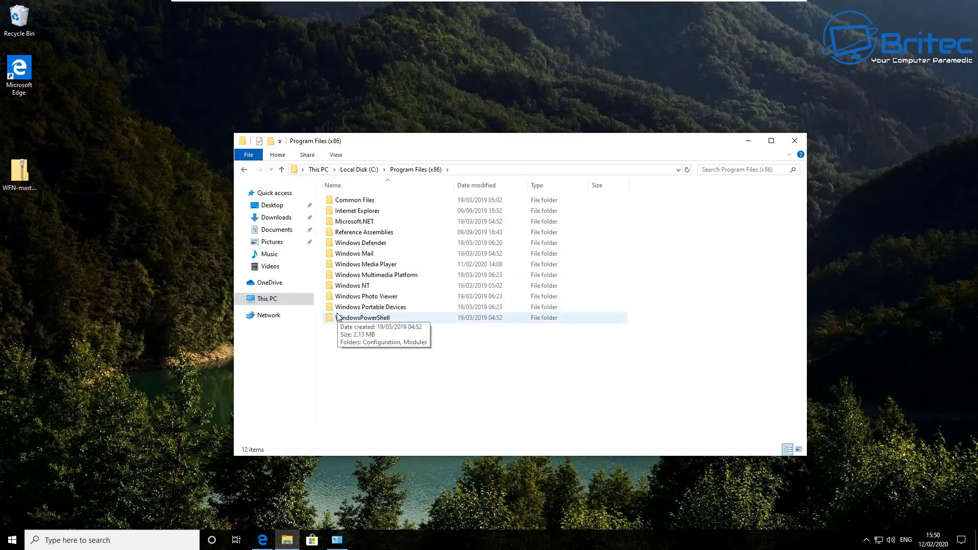
Create a new folder in Program Files (x86), keeping its default name.
{"action": "right_click", "coordinate": [345, 336]}
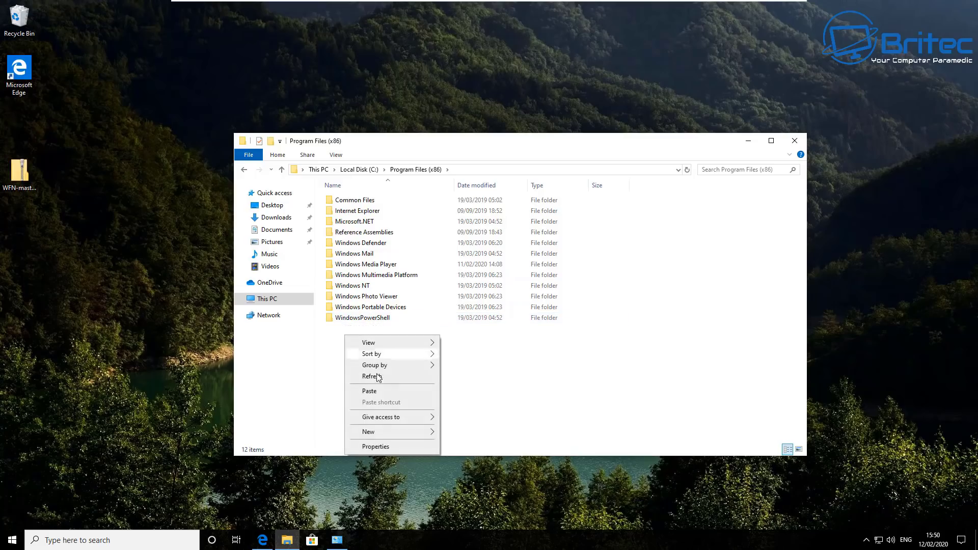
{"action": "mouse_move", "coordinate": [385, 440]}
{"action": "left_click", "coordinate": [463, 437]}
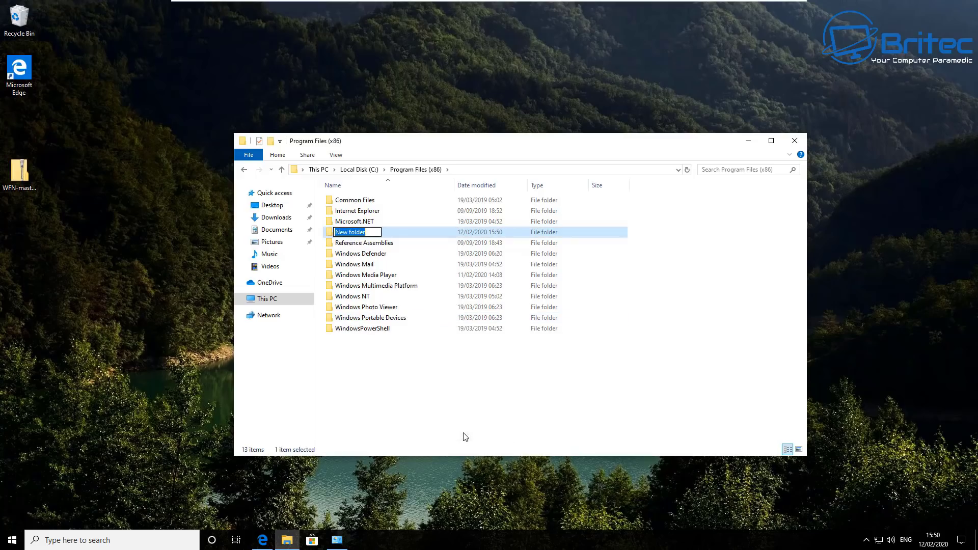
{"action": "left_click", "coordinate": [388, 389]}
{"action": "left_click", "coordinate": [389, 388]}
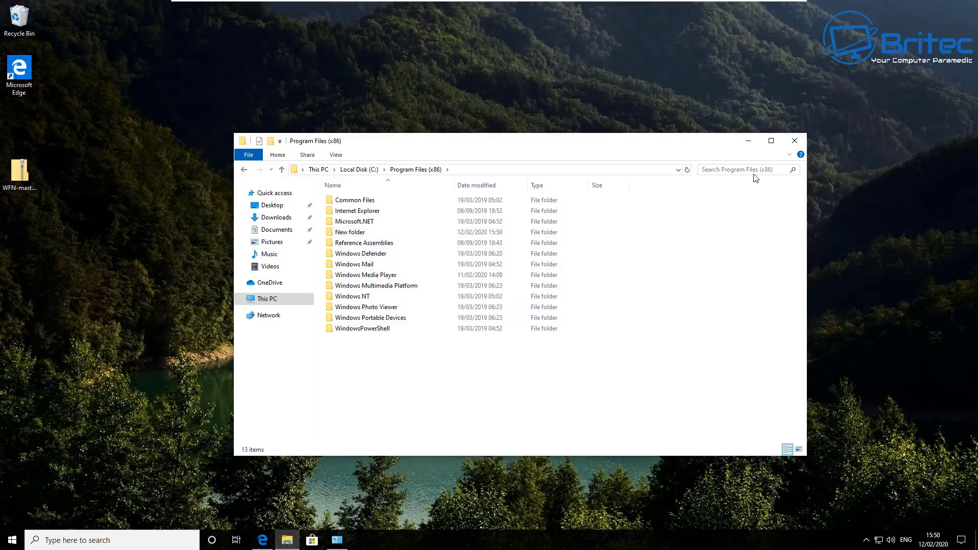
Minimize the Program Files (x86) window and open readme.txt from the Console folder inside the nested WFN-master folder.
{"action": "left_click", "coordinate": [747, 142]}
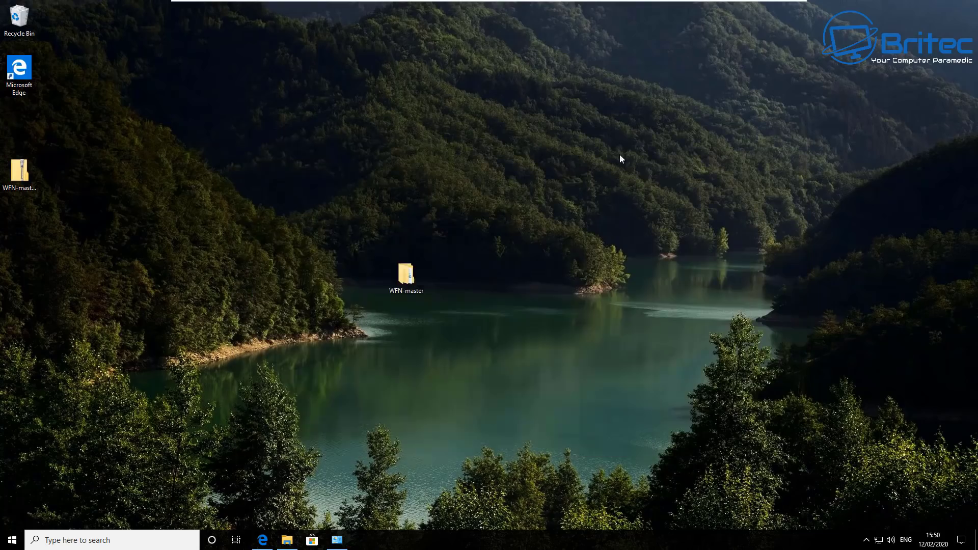
{"action": "double_click", "coordinate": [411, 282]}
{"action": "left_click", "coordinate": [339, 193]}
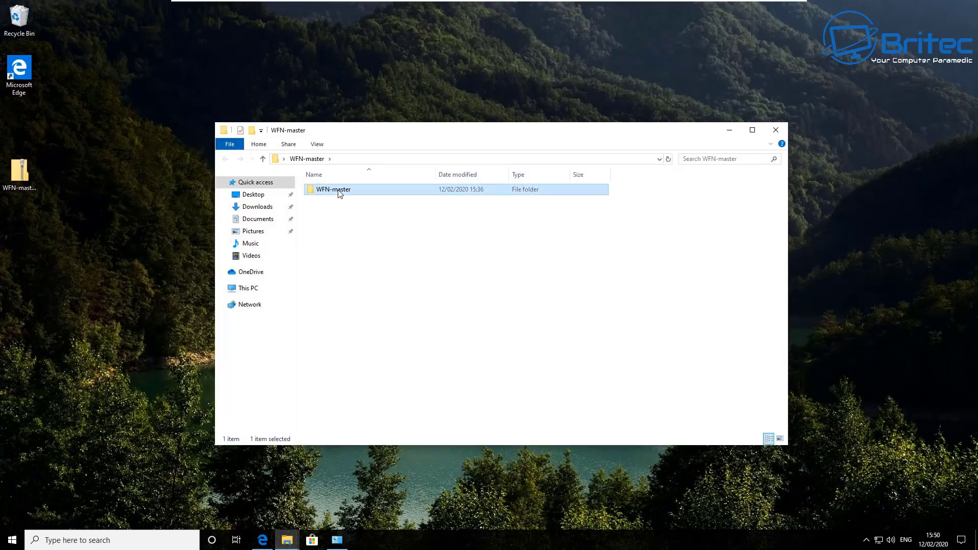
{"action": "double_click", "coordinate": [340, 192]}
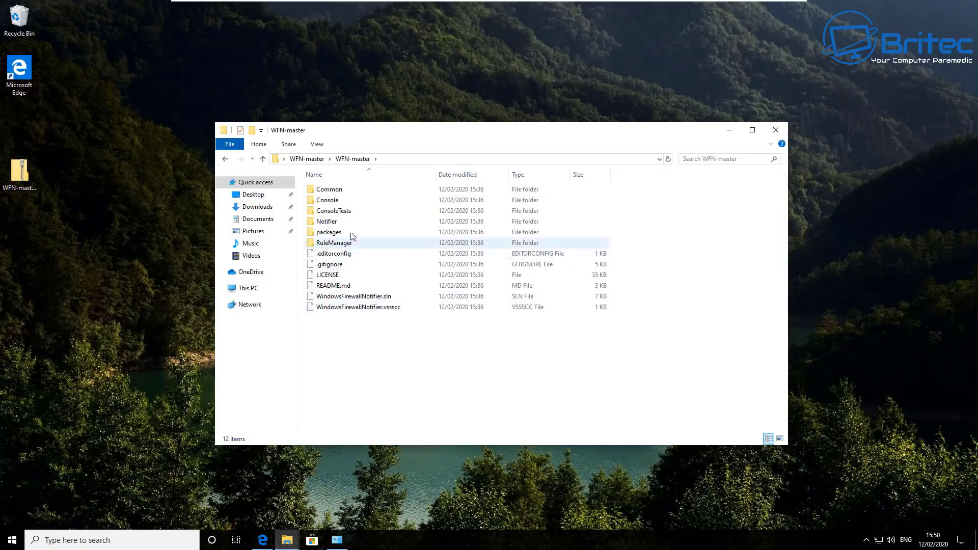
{"action": "left_click", "coordinate": [342, 204]}
{"action": "double_click", "coordinate": [342, 203]}
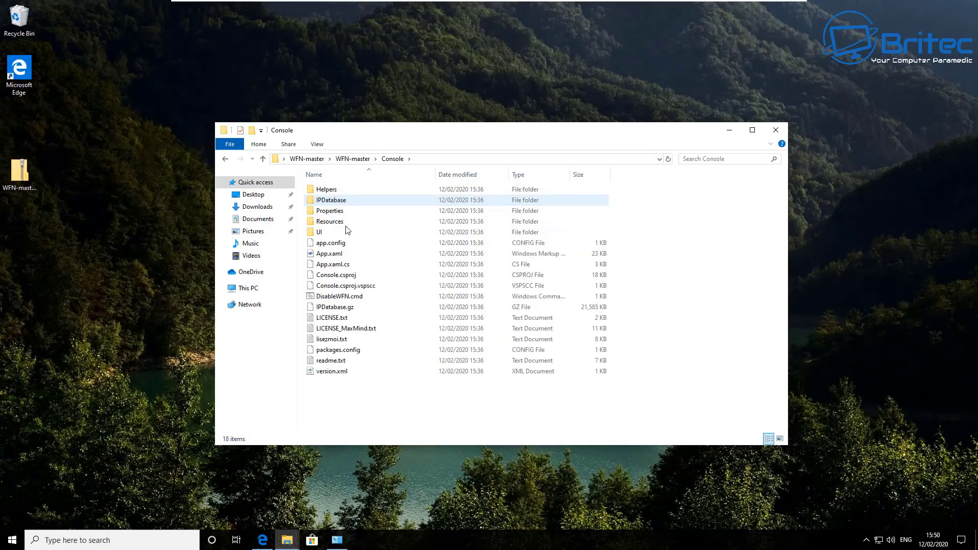
{"action": "double_click", "coordinate": [338, 360]}
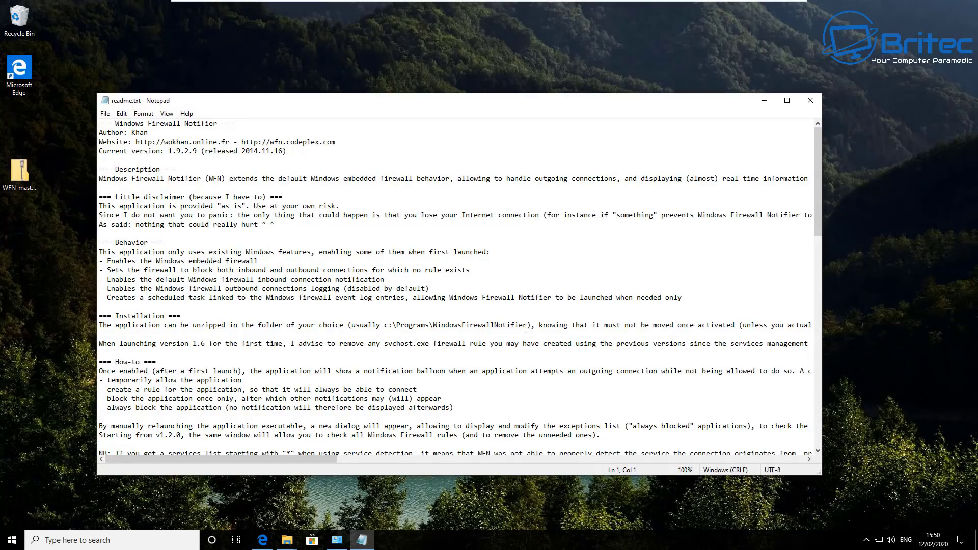
Copy the folder name WindowsFirewallNotifier from the readme's Installation section and minimize the file.
{"action": "left_click_drag", "start_coordinate": [525, 329], "coordinate": [437, 329]}
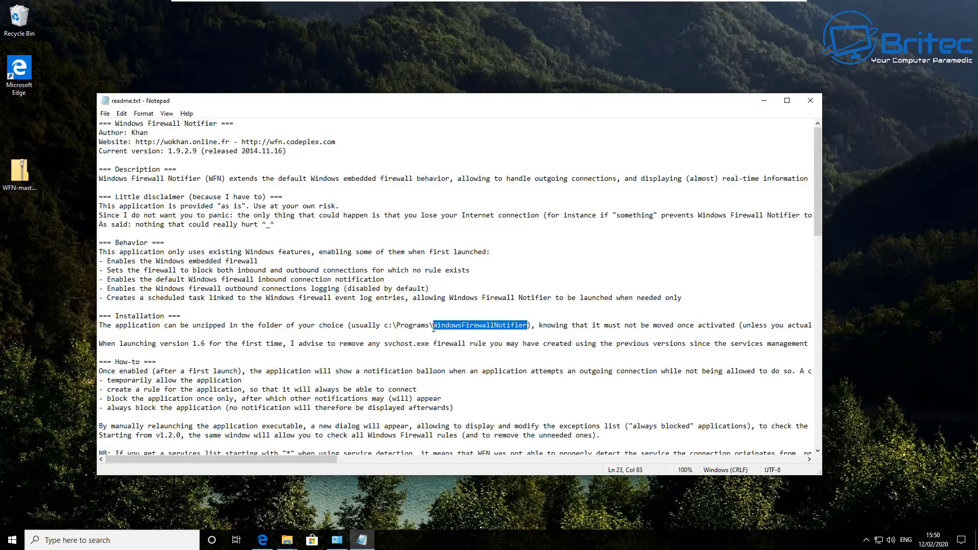
{"action": "right_click", "coordinate": [446, 328]}
{"action": "left_click", "coordinate": [474, 358]}
{"action": "left_click", "coordinate": [764, 100]}
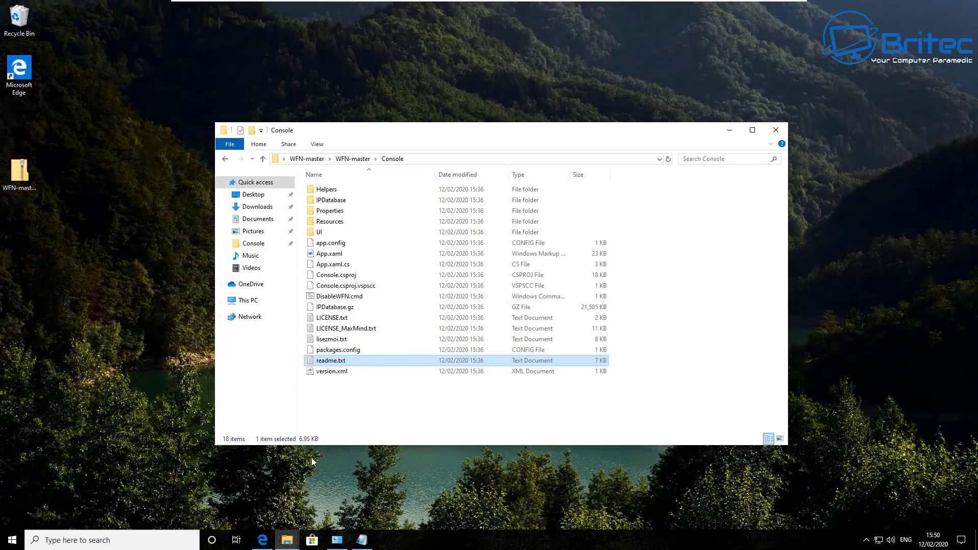
Rename the new folder in Program Files (x86) to WindowsFirewallNotifier and open it.
{"action": "left_click", "coordinate": [287, 540]}
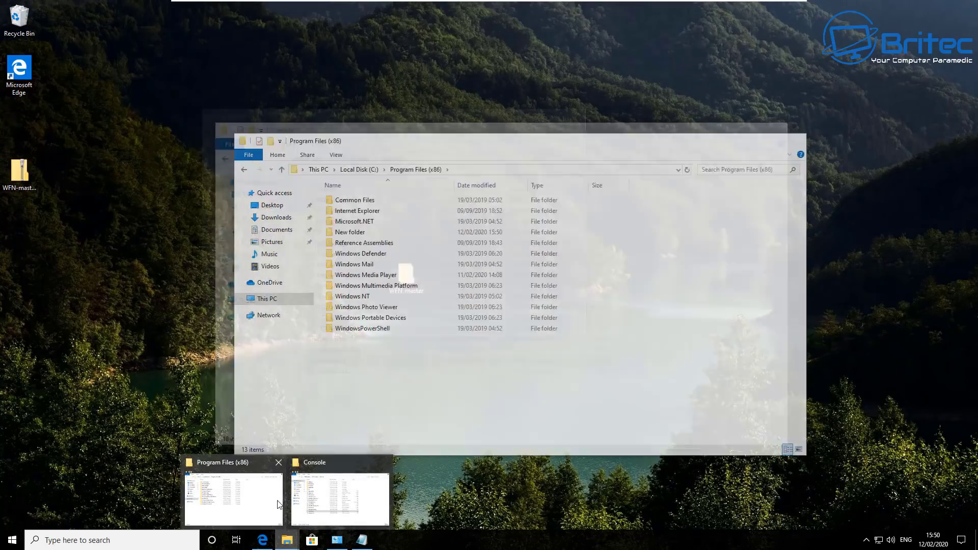
{"action": "left_click", "coordinate": [234, 499]}
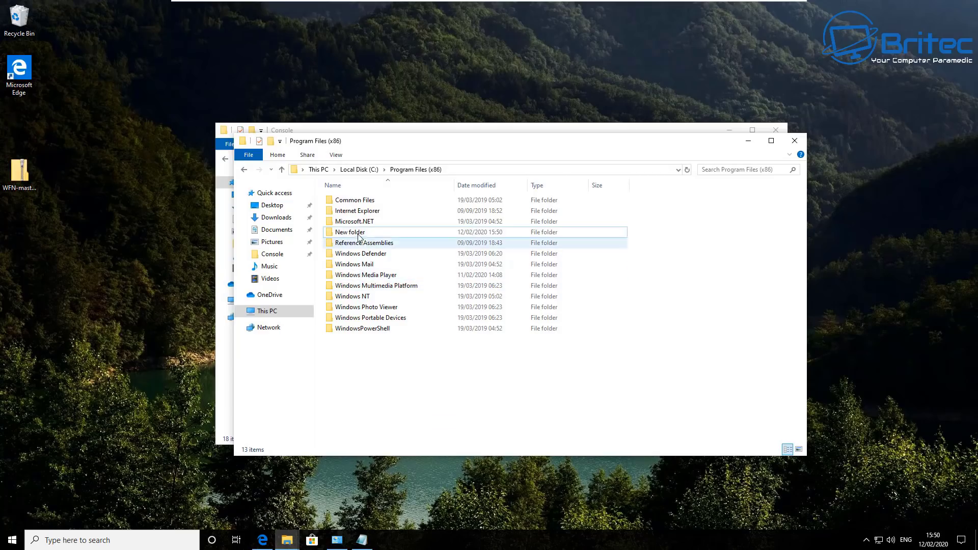
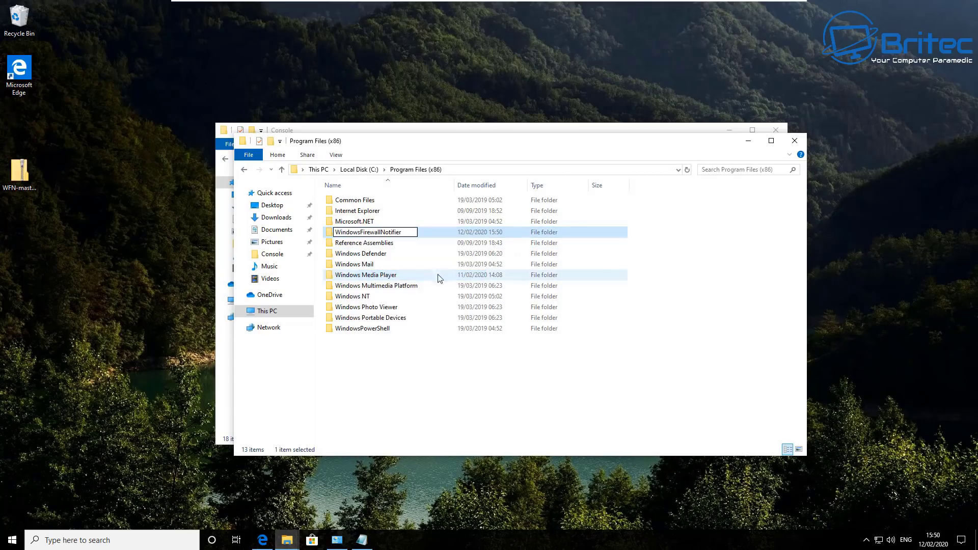
{"action": "left_click", "coordinate": [367, 389]}
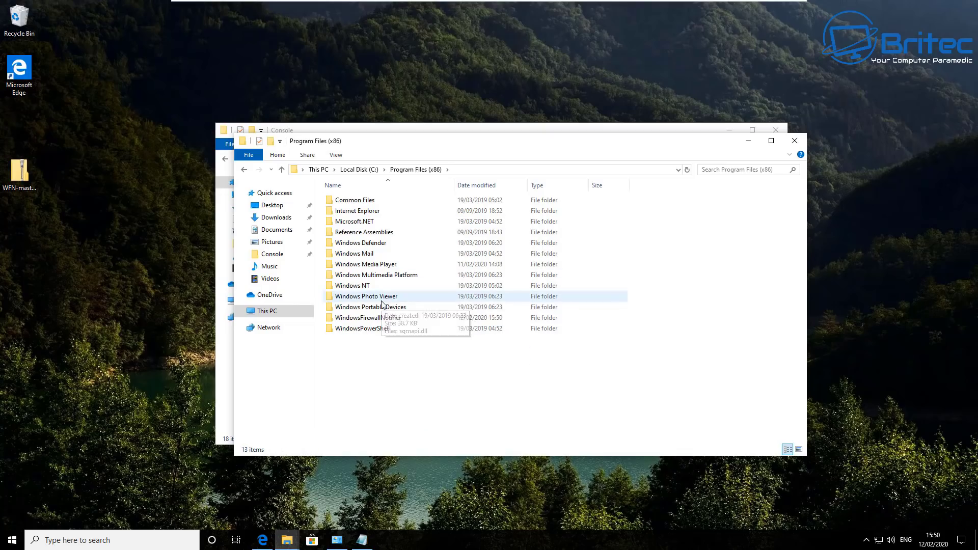
{"action": "double_click", "coordinate": [378, 318]}
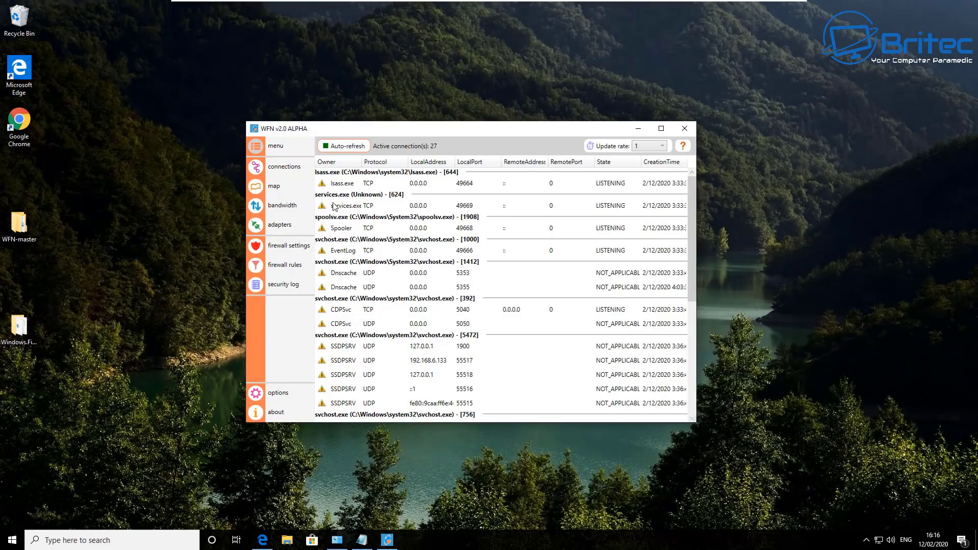
Look over the active connections list and examine the connection routes around the United Kingdom and London on the map.
{"action": "left_click", "coordinate": [348, 185]}
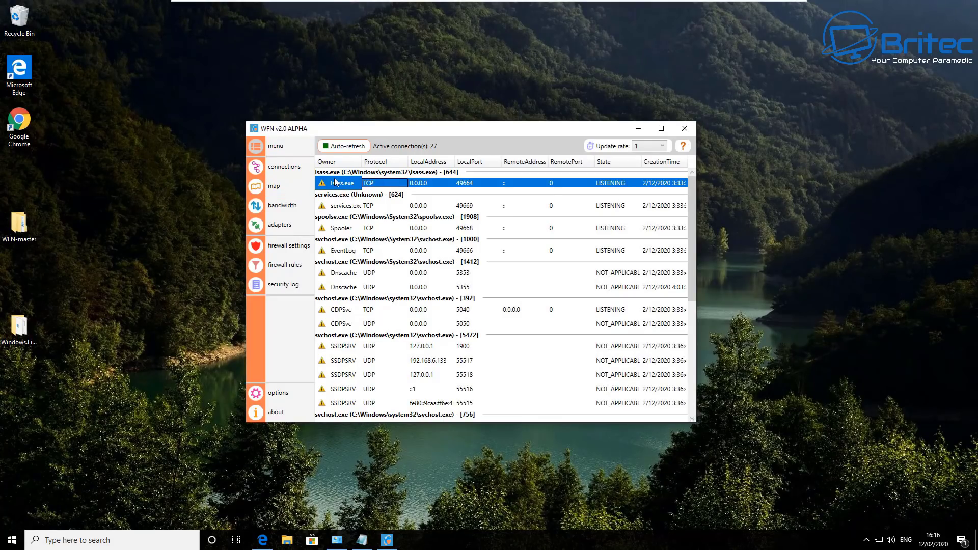
{"action": "left_click", "coordinate": [276, 168]}
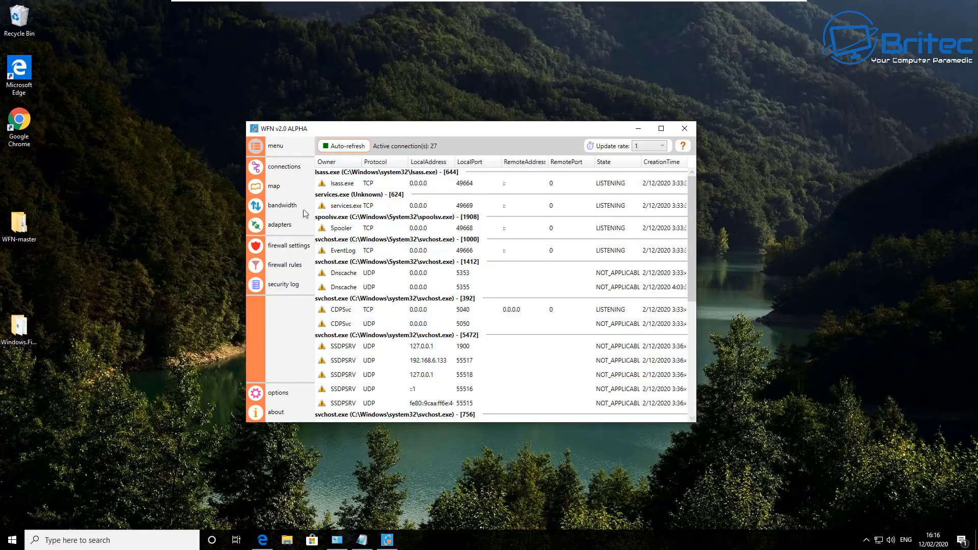
{"action": "left_click", "coordinate": [282, 188]}
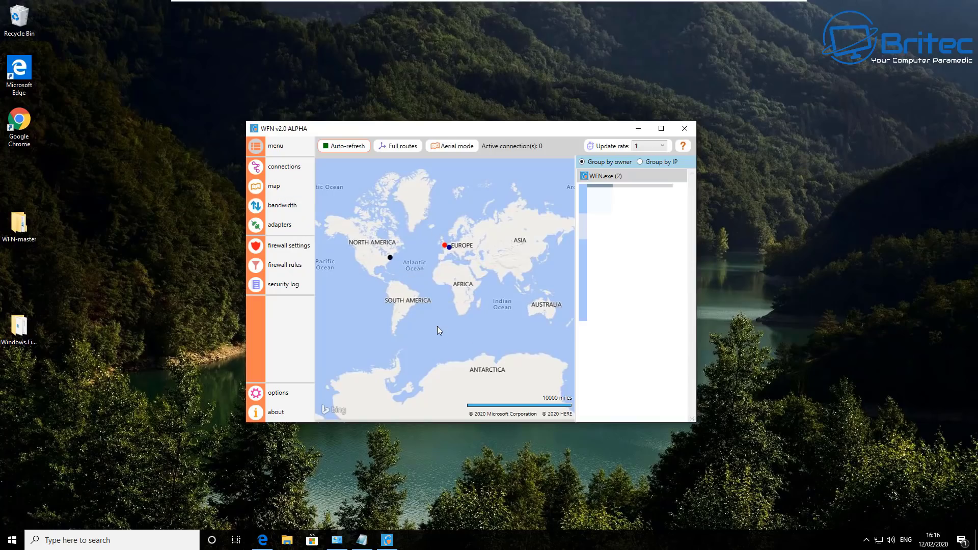
{"action": "scroll", "coordinate": [455, 277], "scroll_direction": "up", "scroll_amount": 5}
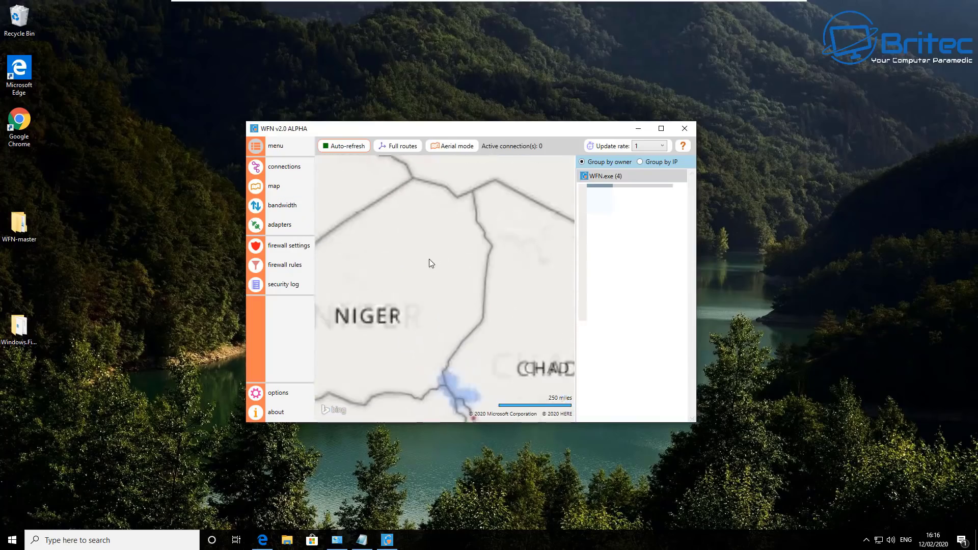
{"action": "scroll", "coordinate": [457, 324], "scroll_direction": "down", "scroll_amount": 5}
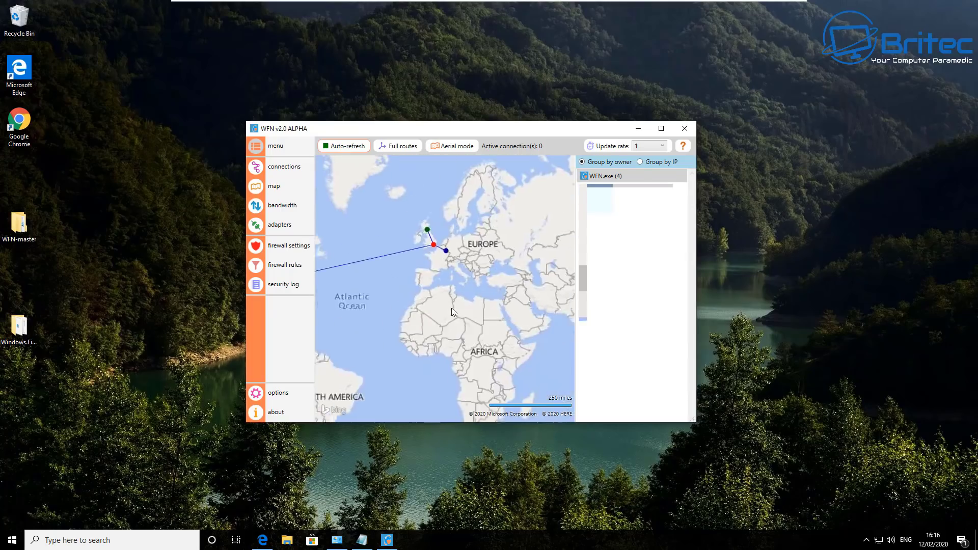
{"action": "scroll", "coordinate": [454, 306], "scroll_direction": "up", "scroll_amount": 3}
{"action": "left_click_drag", "start_coordinate": [419, 253], "coordinate": [455, 376]}
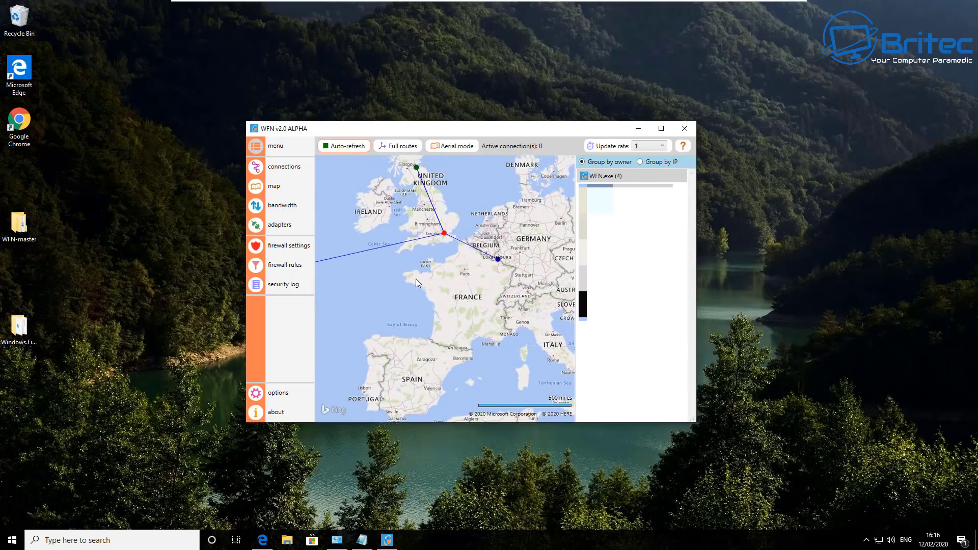
{"action": "scroll", "coordinate": [416, 279], "scroll_direction": "up", "scroll_amount": 3}
{"action": "left_click_drag", "start_coordinate": [416, 279], "coordinate": [475, 338]}
{"action": "scroll", "coordinate": [478, 362], "scroll_direction": "down", "scroll_amount": 1}
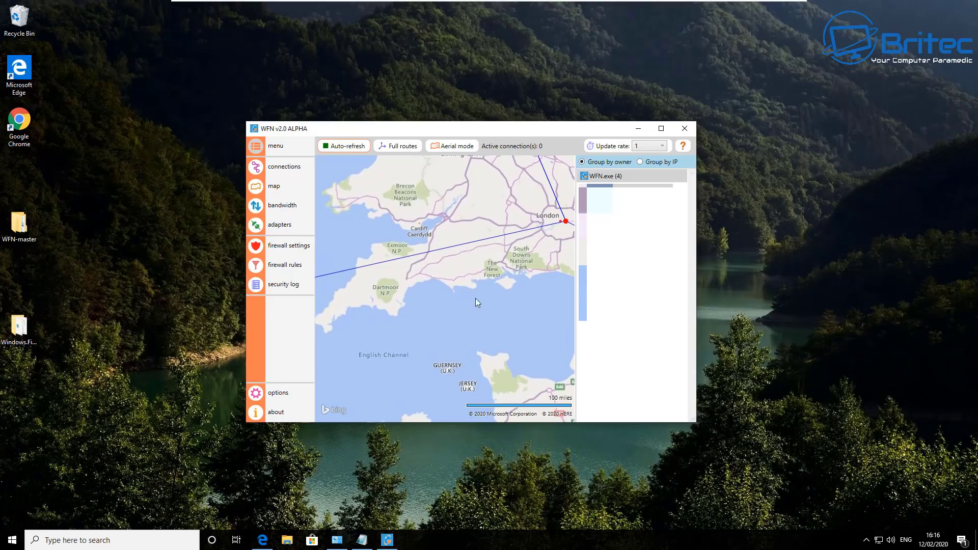
{"action": "left_click_drag", "start_coordinate": [476, 299], "coordinate": [412, 312]}
{"action": "scroll", "coordinate": [455, 288], "scroll_direction": "up", "scroll_amount": 1}
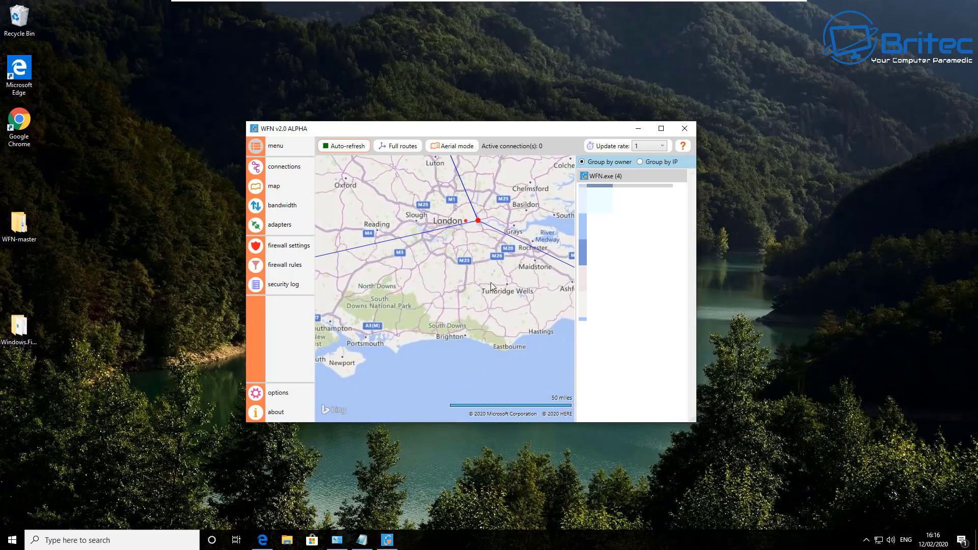
{"action": "scroll", "coordinate": [452, 277], "scroll_direction": "down", "scroll_amount": 3}
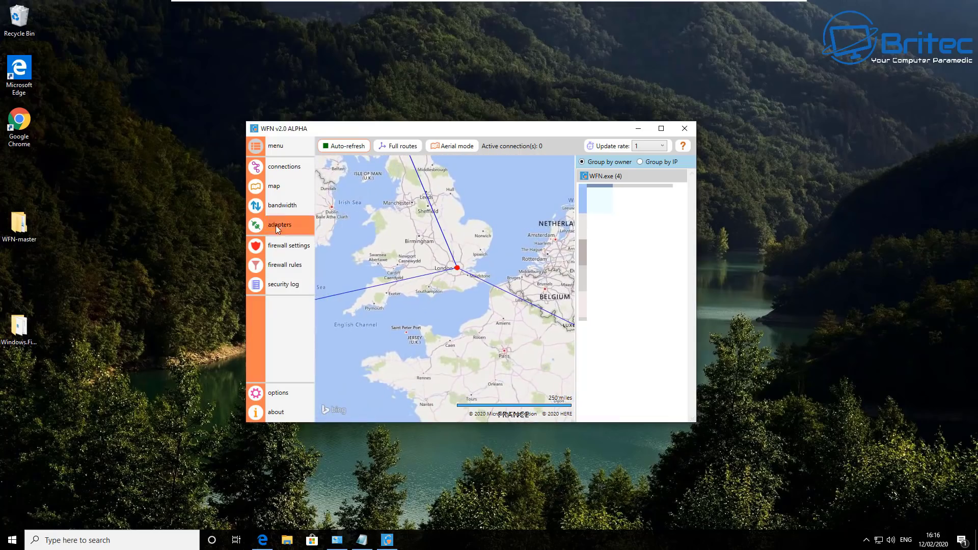
Open the bandwidth view and set its update rate to 5.
{"action": "left_click", "coordinate": [280, 206]}
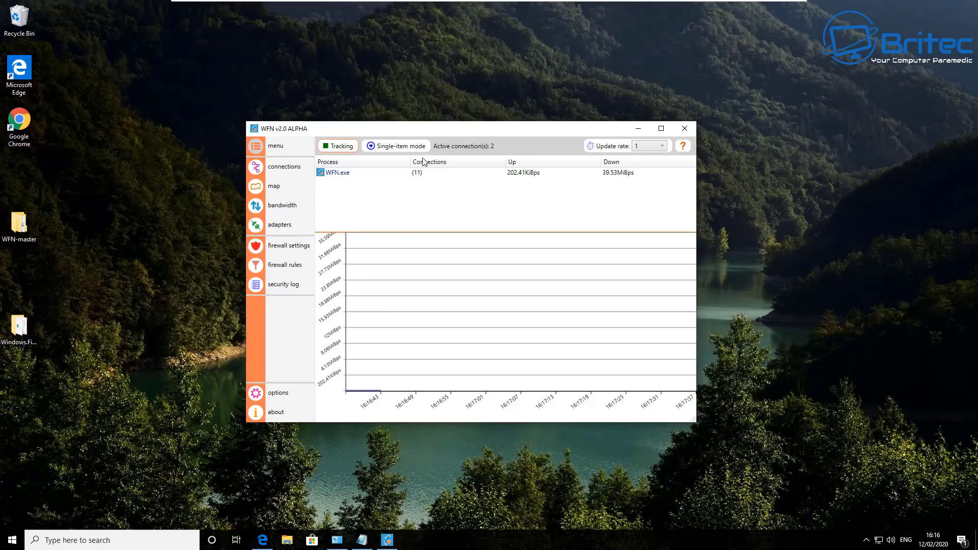
{"action": "left_click", "coordinate": [664, 145]}
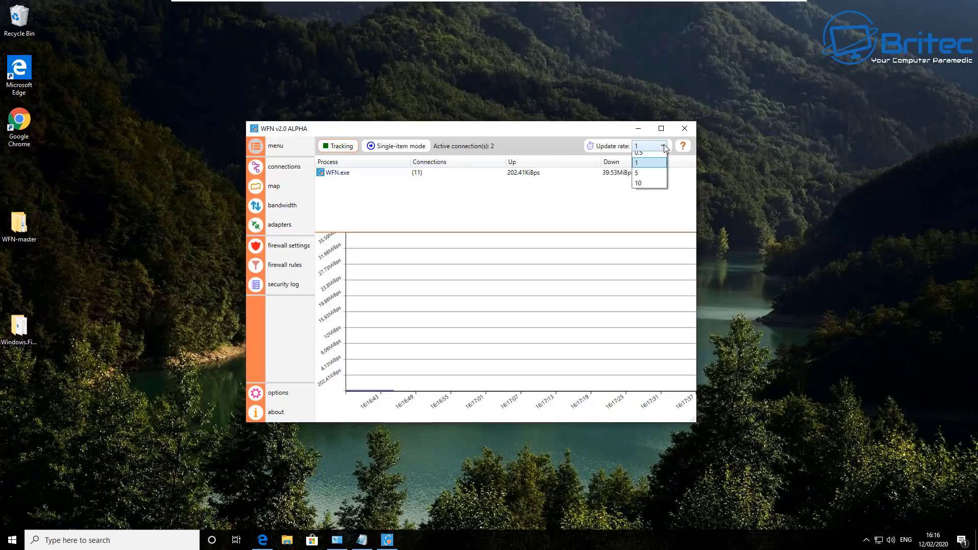
{"action": "left_click", "coordinate": [640, 188]}
{"action": "left_click", "coordinate": [664, 147]}
{"action": "left_click", "coordinate": [519, 237]}
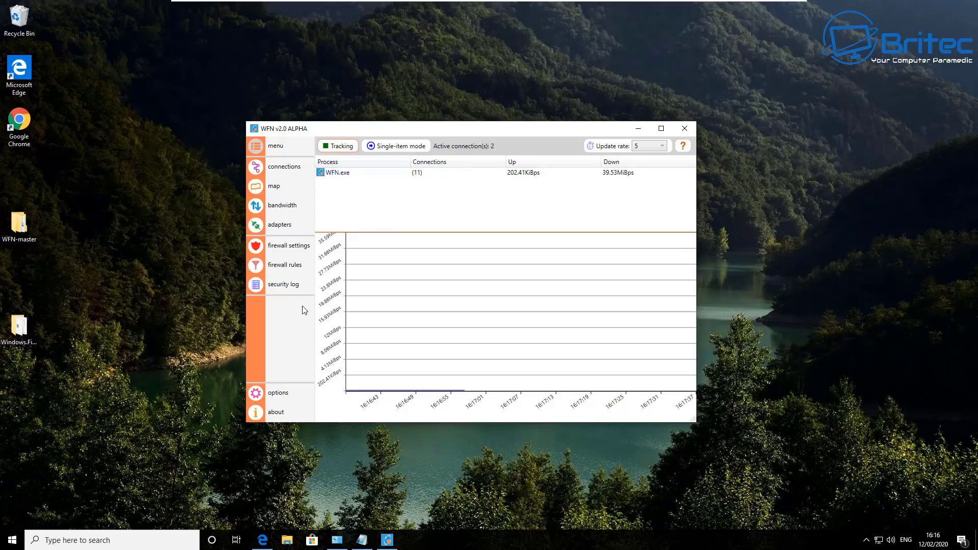
Review the network adapters, firewall settings, firewall rules, security log and options pages in turn.
{"action": "left_click", "coordinate": [292, 228]}
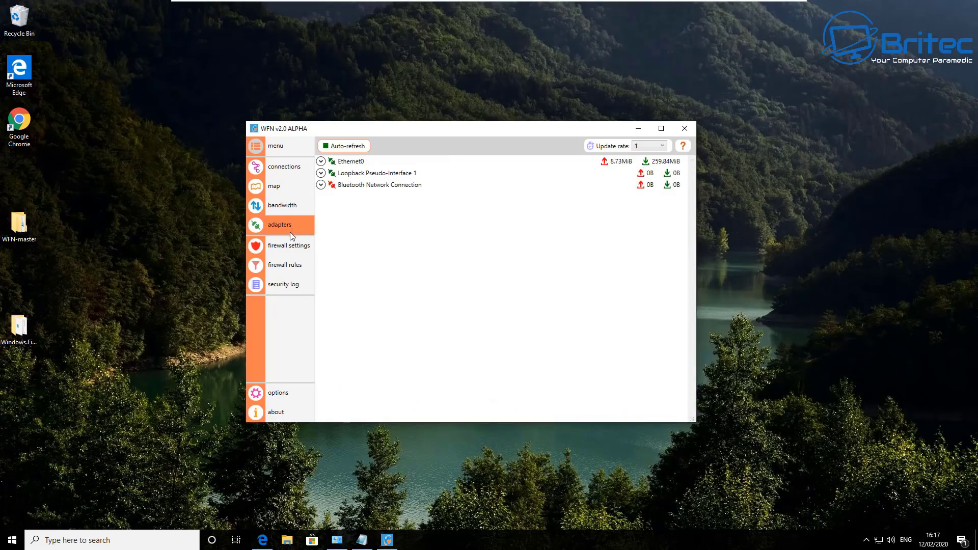
{"action": "left_click", "coordinate": [291, 245]}
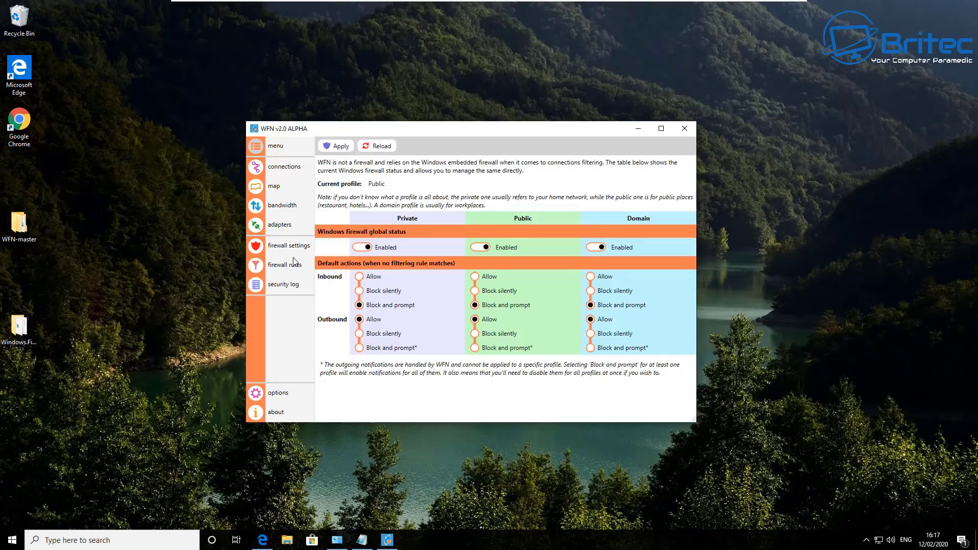
{"action": "left_click", "coordinate": [295, 266]}
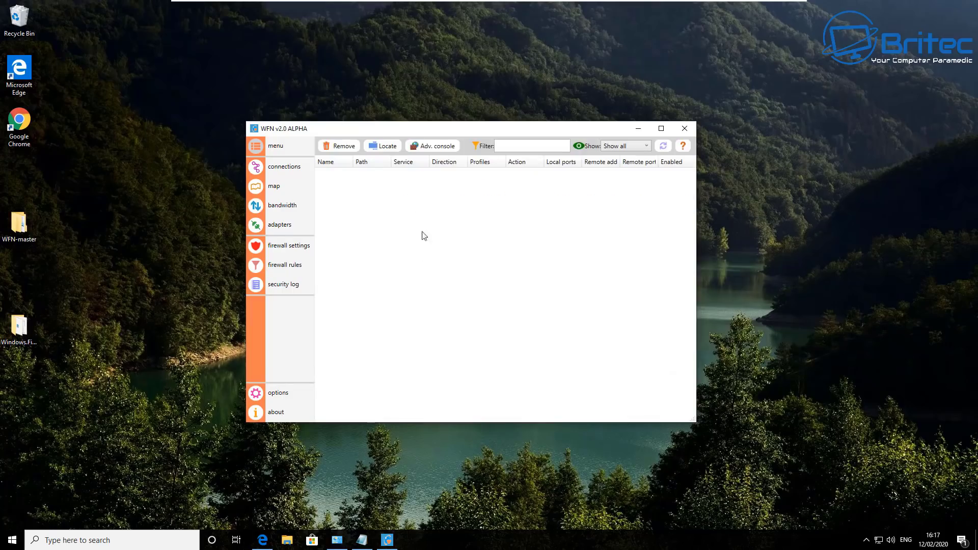
{"action": "left_click", "coordinate": [287, 286]}
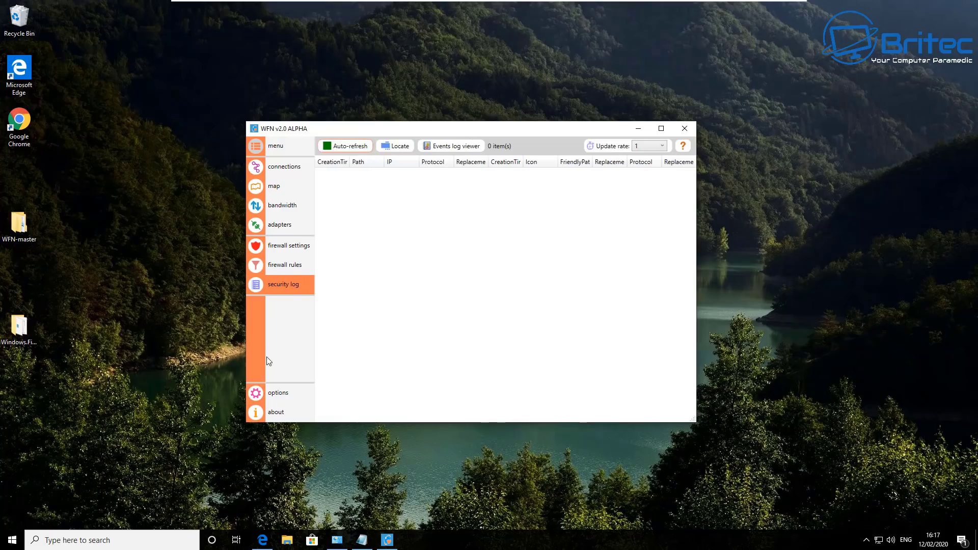
{"action": "left_click", "coordinate": [256, 395]}
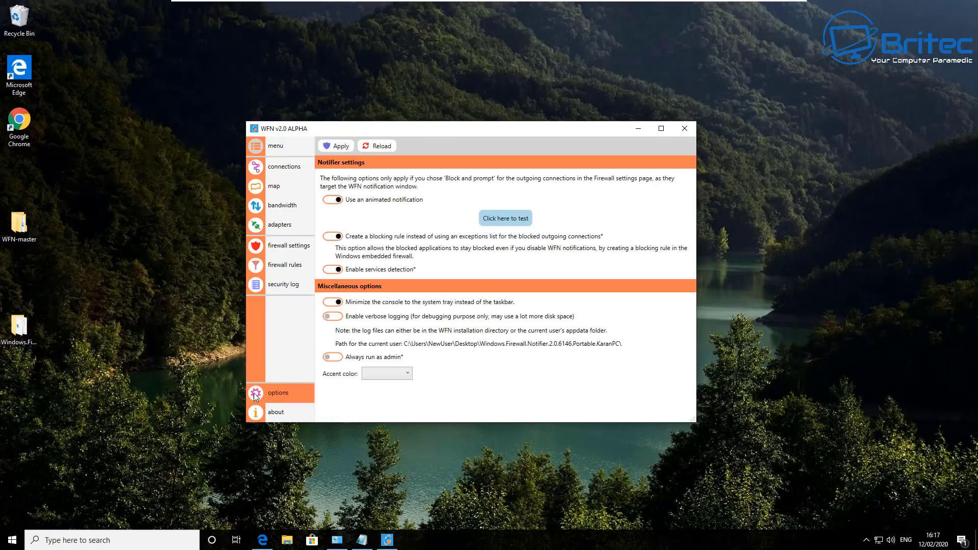
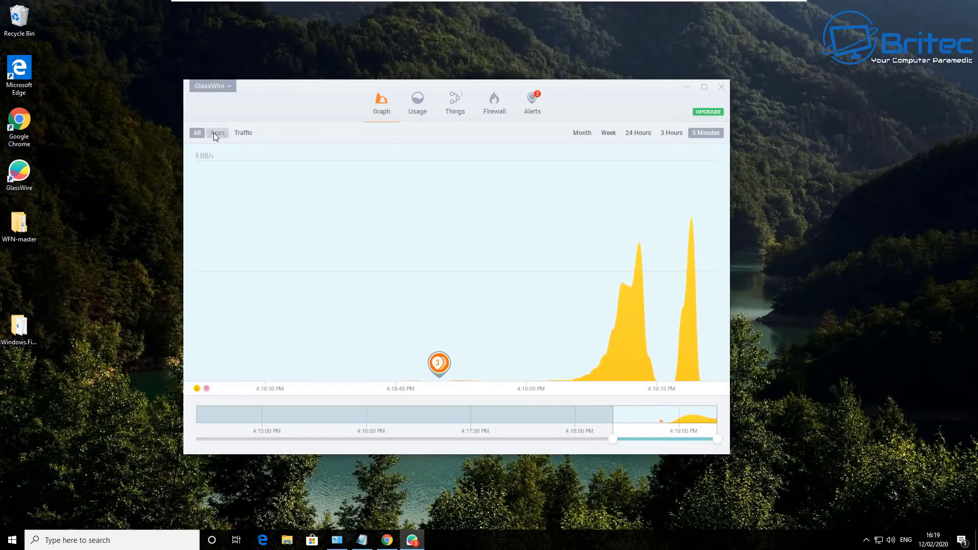
Switch to GlassWire, break the traffic graph down by app and show the graph for Microsoft Edge Content Process.
{"action": "left_click", "coordinate": [214, 133]}
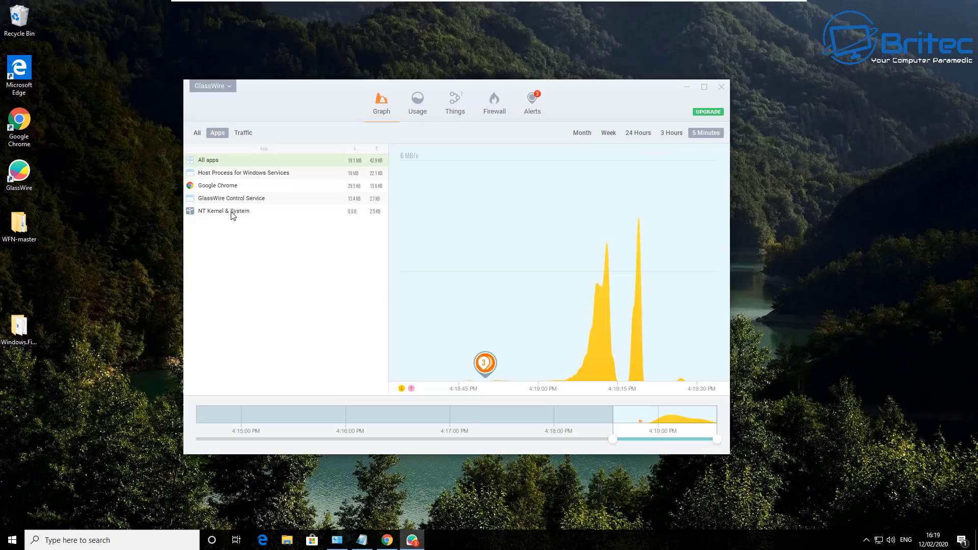
{"action": "left_click", "coordinate": [269, 187]}
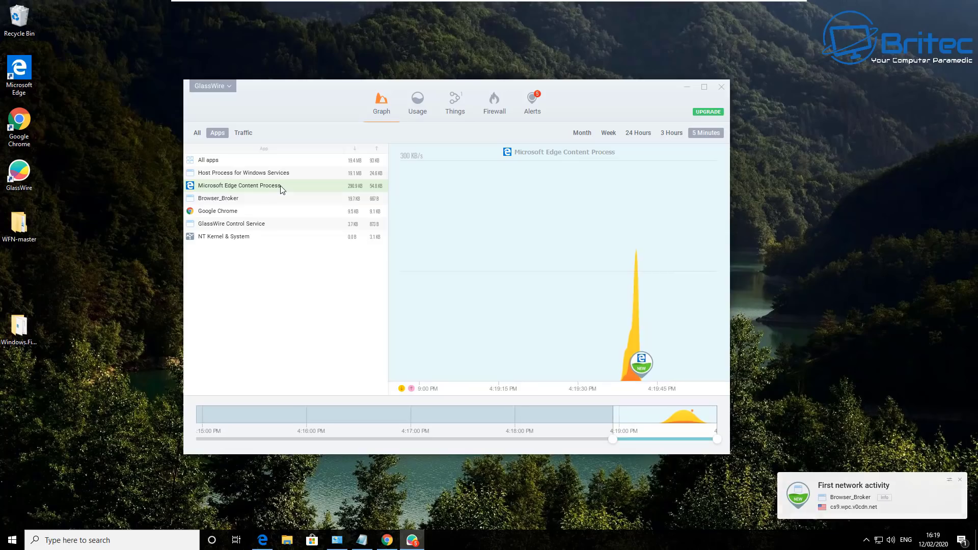
View the network usage overview and inspect the alerts and contacted hosts of Microsoft Edge Content Process.
{"action": "left_click", "coordinate": [429, 104]}
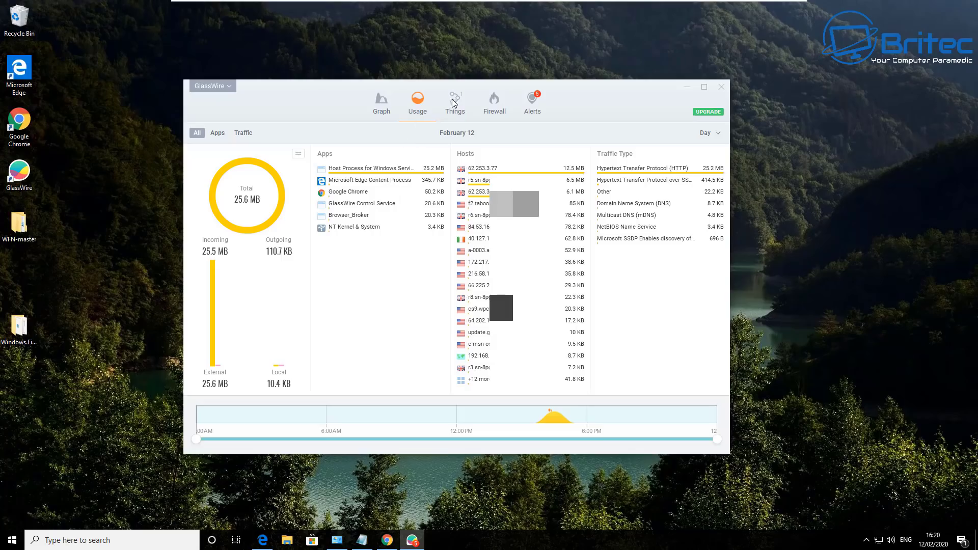
{"action": "mouse_move", "coordinate": [360, 183]}
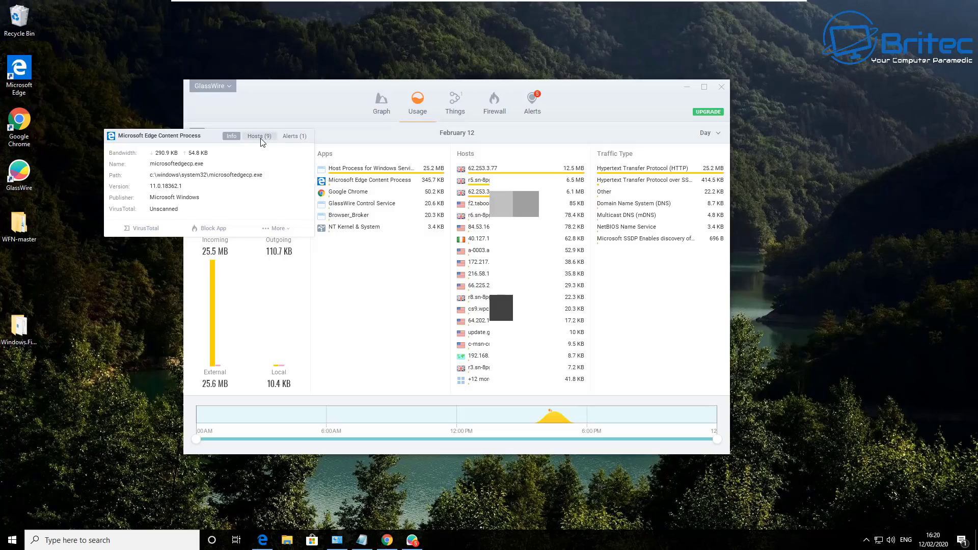
{"action": "left_click", "coordinate": [283, 138]}
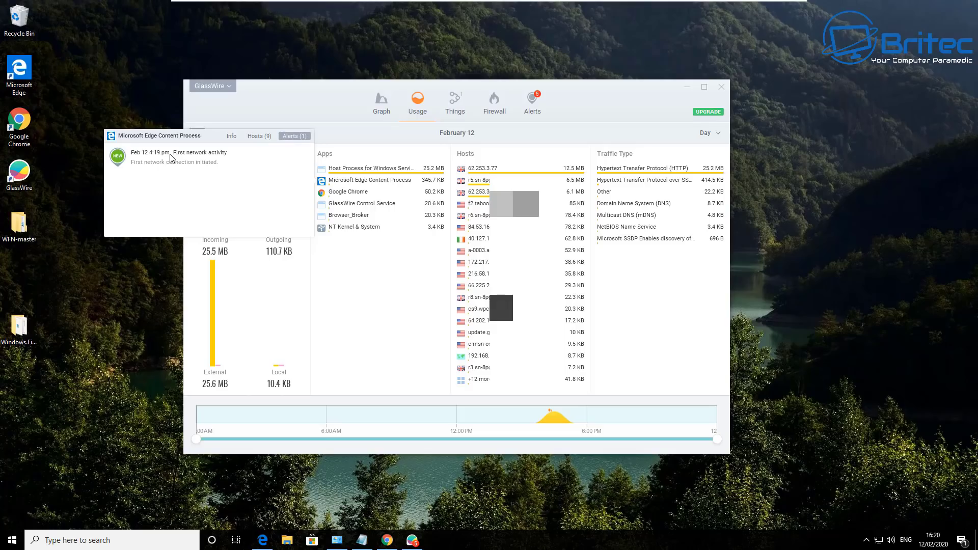
{"action": "left_click", "coordinate": [263, 138]}
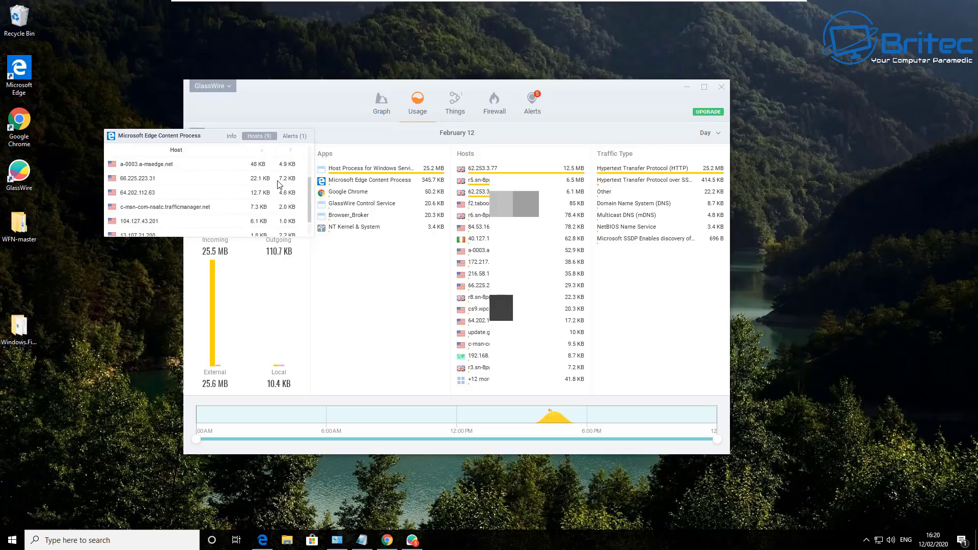
{"action": "scroll", "coordinate": [280, 184], "scroll_direction": "down", "scroll_amount": 2}
{"action": "scroll", "coordinate": [279, 185], "scroll_direction": "up", "scroll_amount": 2}
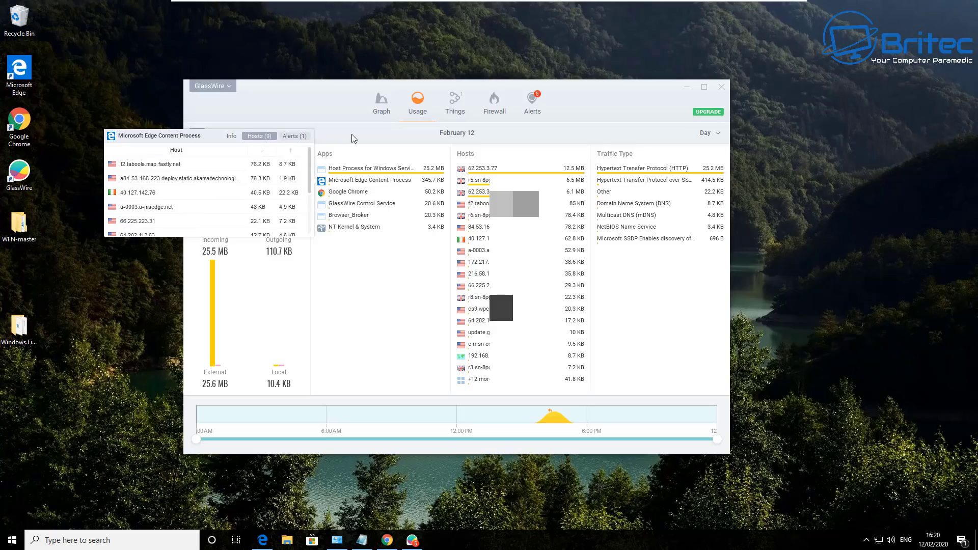
View the devices GlassWire has detected on the network and check the device's vendor information.
{"action": "left_click", "coordinate": [456, 105]}
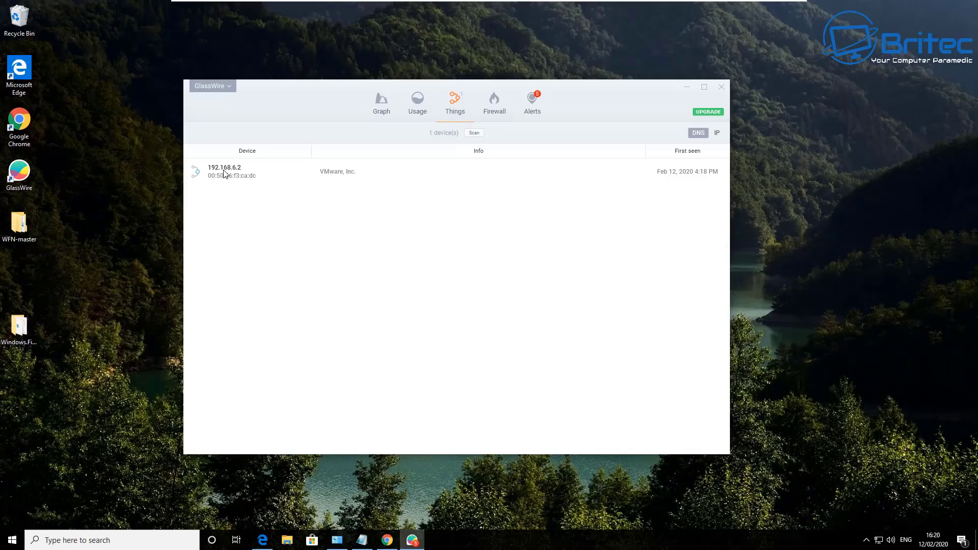
{"action": "mouse_move", "coordinate": [317, 175]}
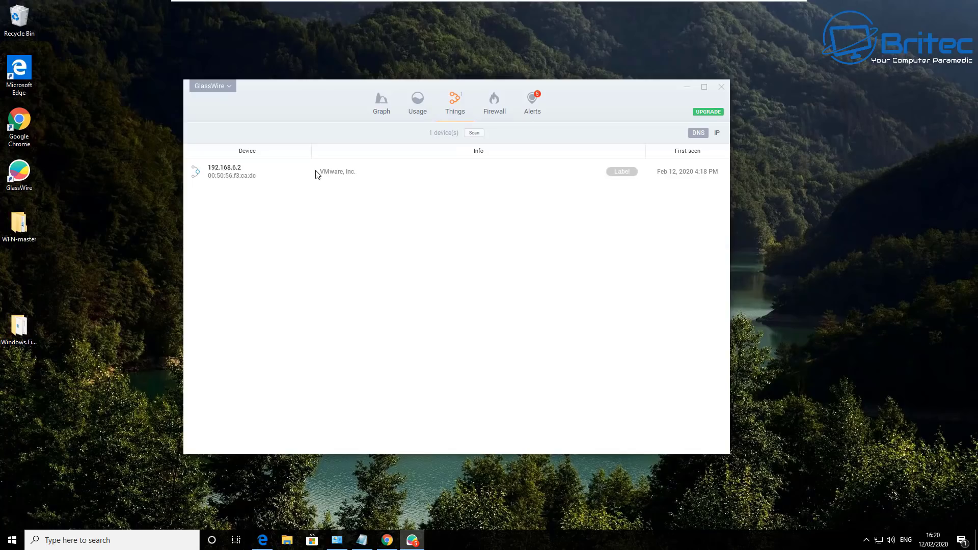
Block Microsoft Edge Content Process and Browser_Broker in GlassWire's firewall and expand the blocked apps list.
{"action": "left_click", "coordinate": [498, 106]}
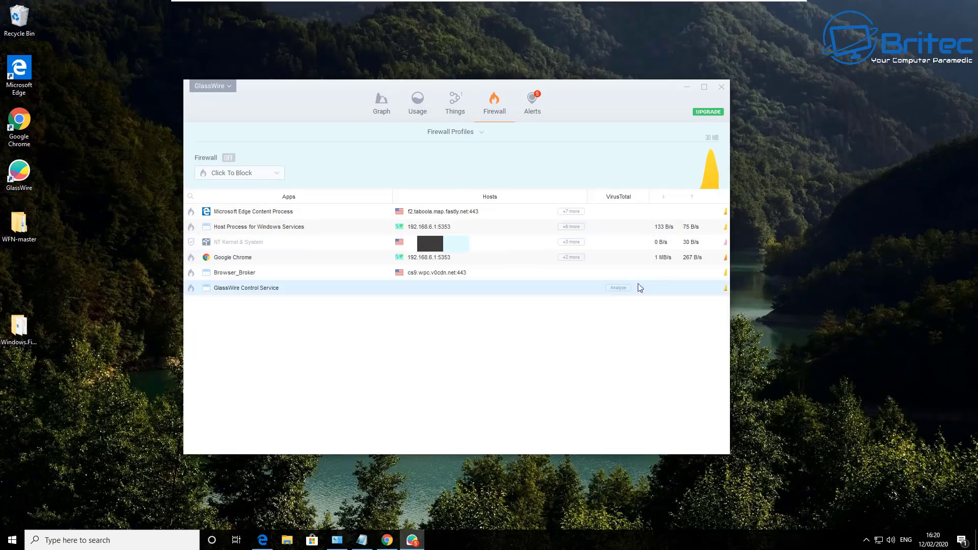
{"action": "mouse_move", "coordinate": [730, 262]}
{"action": "left_mouse_down"}
{"action": "mouse_move", "coordinate": [752, 260]}
{"action": "mouse_move", "coordinate": [735, 260]}
{"action": "left_mouse_up"}
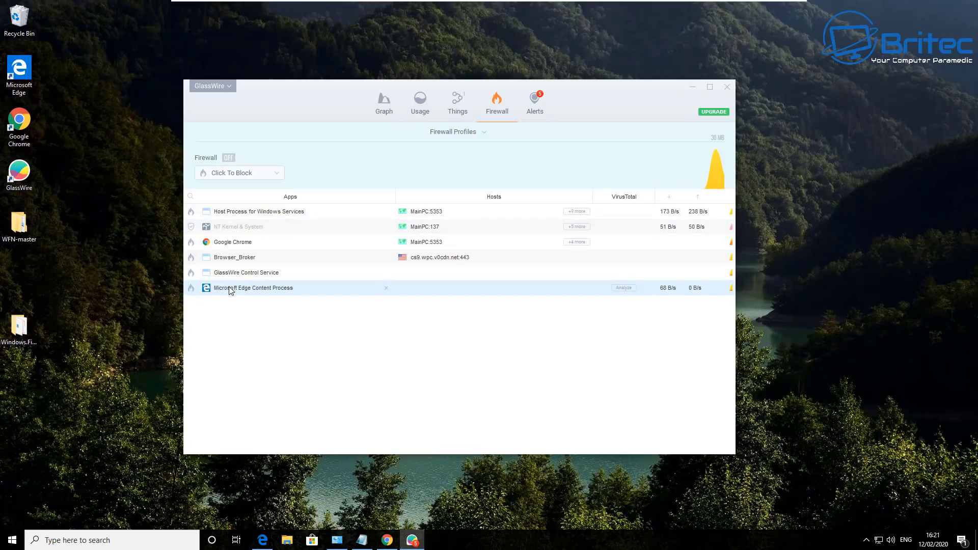
{"action": "left_click", "coordinate": [191, 287]}
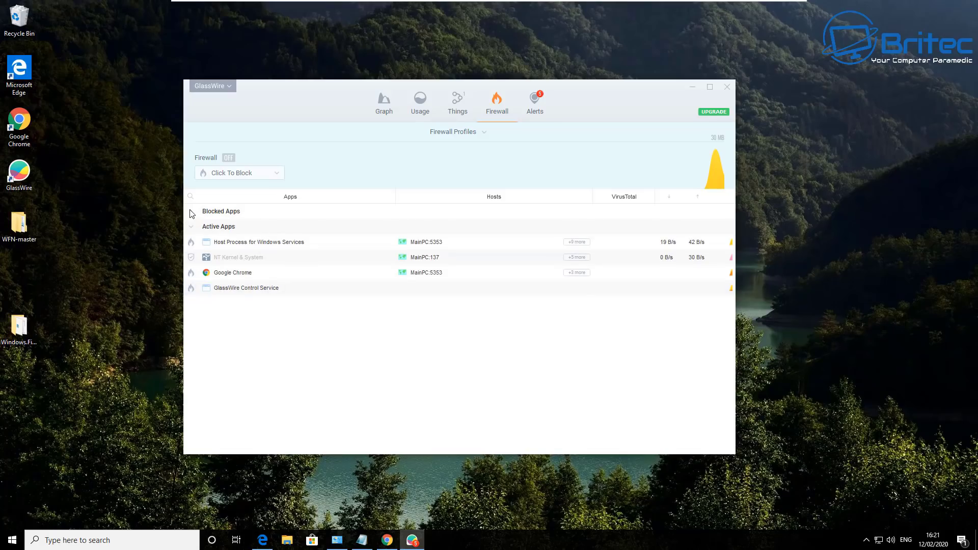
{"action": "left_click", "coordinate": [206, 214]}
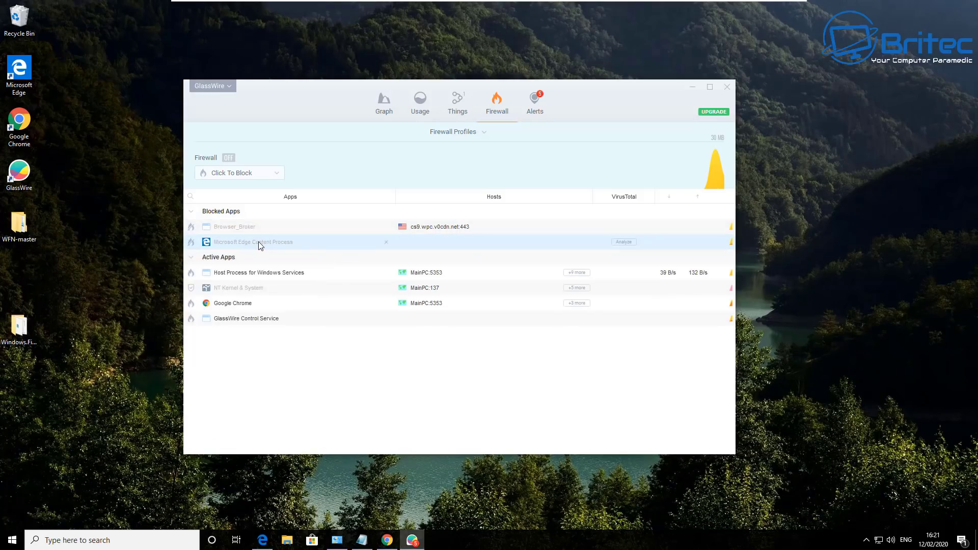
{"action": "mouse_move", "coordinate": [259, 242]}
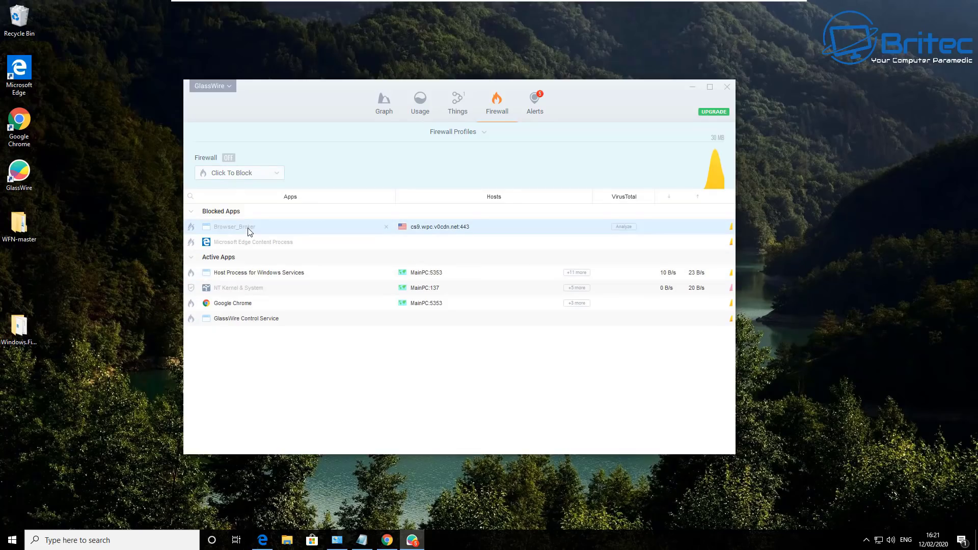
Open the VirusTotal analysis for Google Chrome in the firewall list and follow its link to GlassWire's settings.
{"action": "mouse_move", "coordinate": [231, 310]}
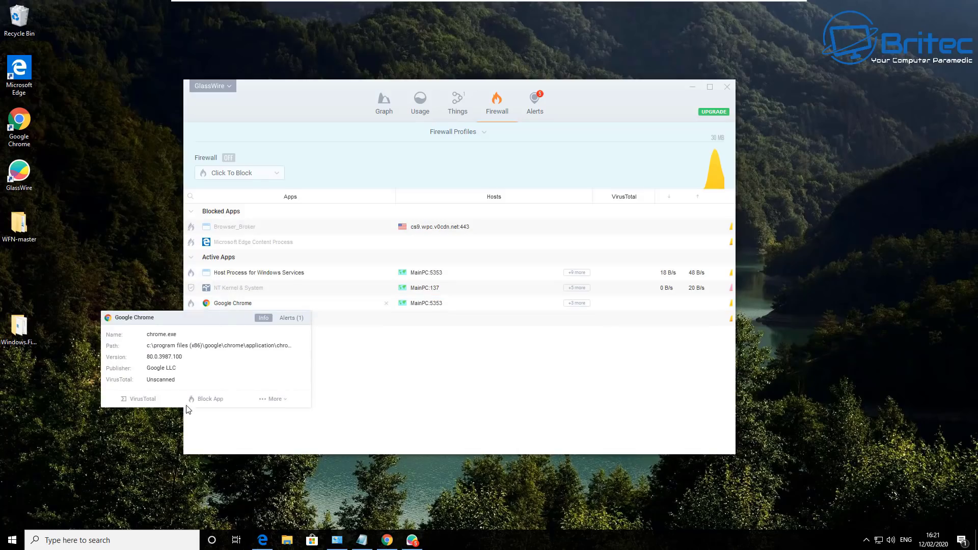
{"action": "left_click", "coordinate": [138, 399]}
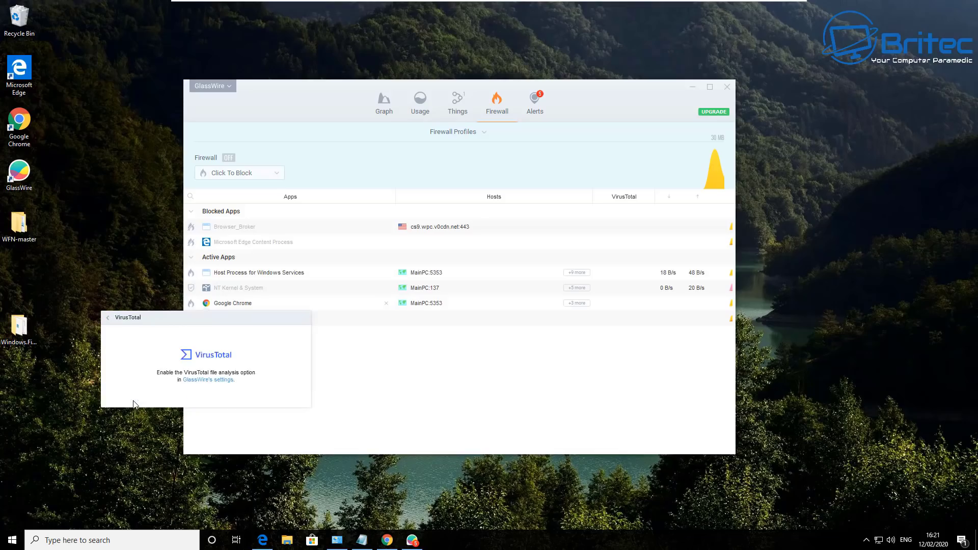
{"action": "left_click", "coordinate": [201, 380]}
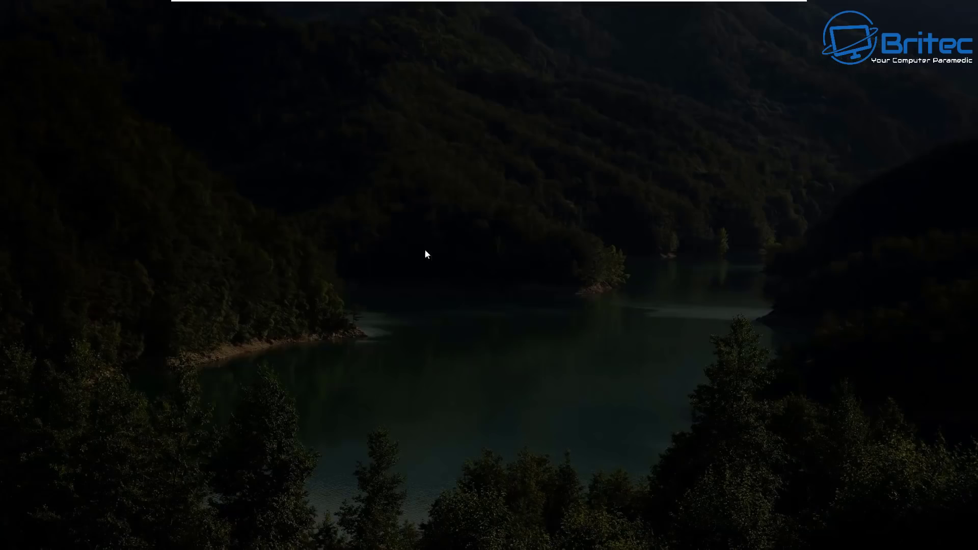
Unlock the VirusTotal settings, enable manual file analysis and automatic analysis of all apps with network activity, and save them.
{"action": "left_click", "coordinate": [418, 344]}
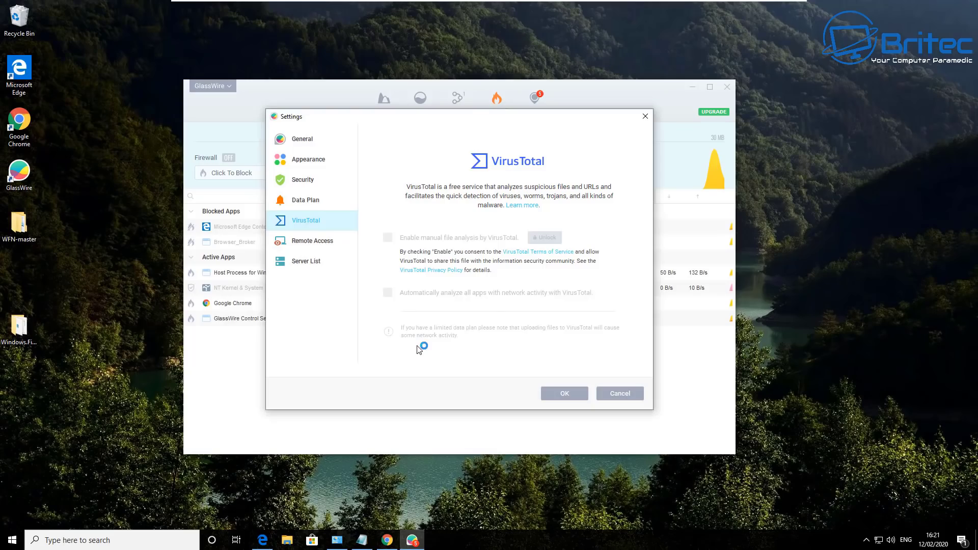
{"action": "left_click", "coordinate": [387, 240]}
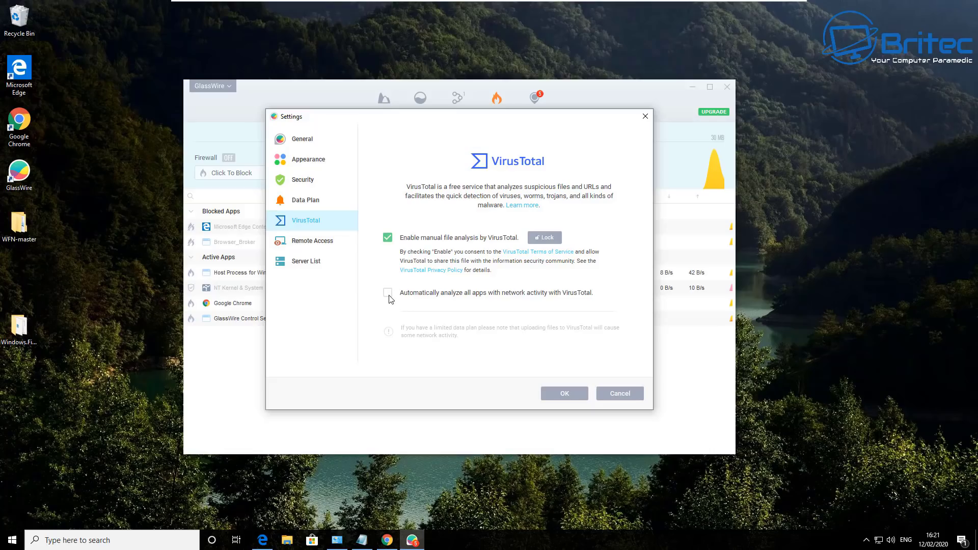
{"action": "left_click", "coordinate": [388, 294]}
{"action": "left_click", "coordinate": [559, 395]}
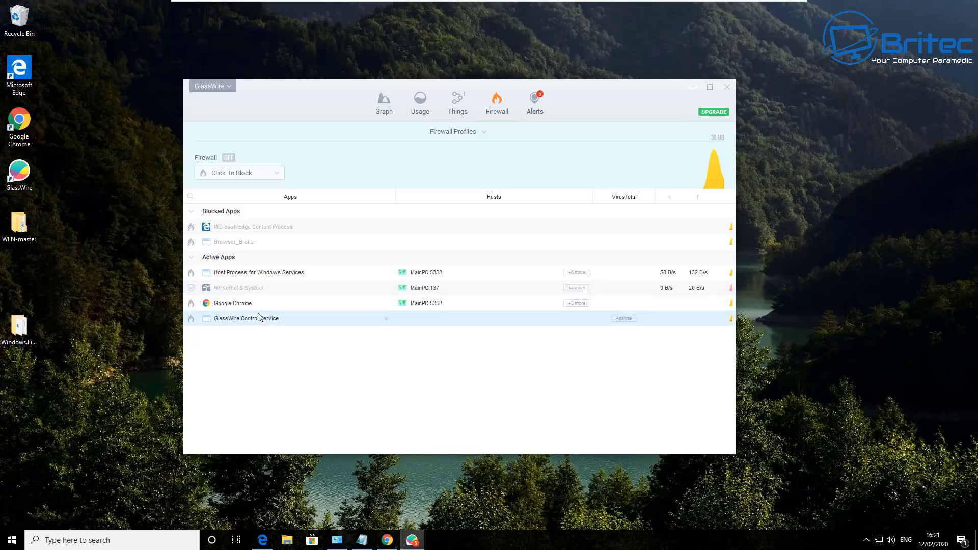
Block Google Chrome in the firewall from its app details and unblock it again.
{"action": "left_click", "coordinate": [238, 303]}
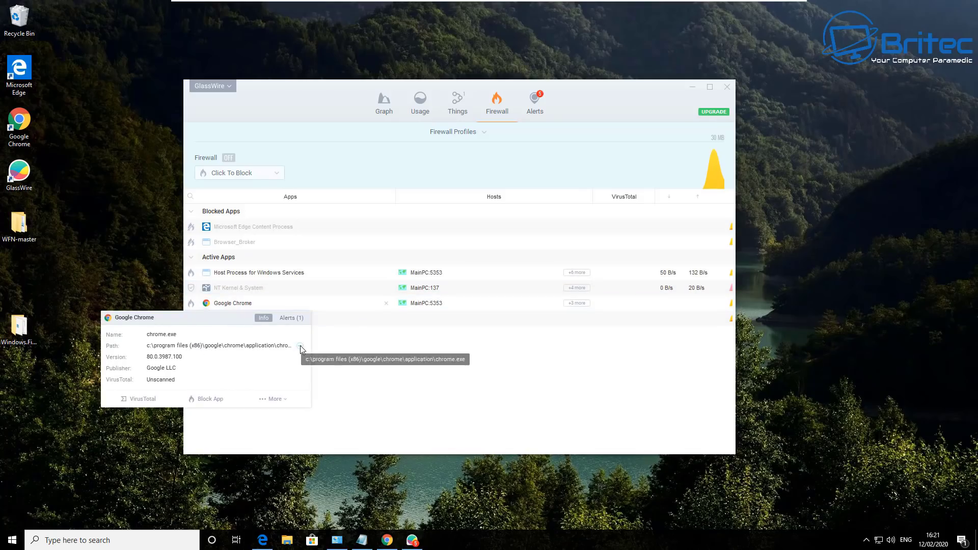
{"action": "left_click", "coordinate": [207, 400]}
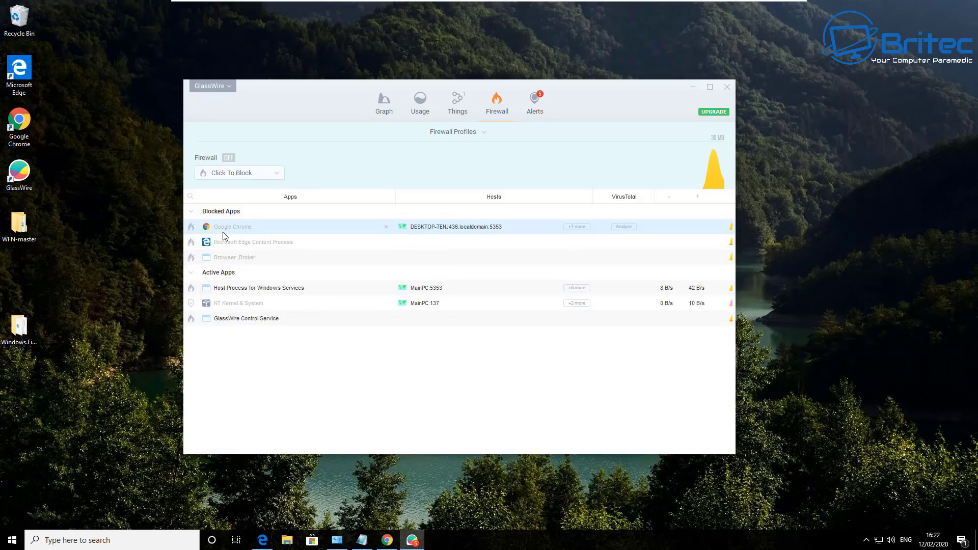
{"action": "mouse_move", "coordinate": [223, 225]}
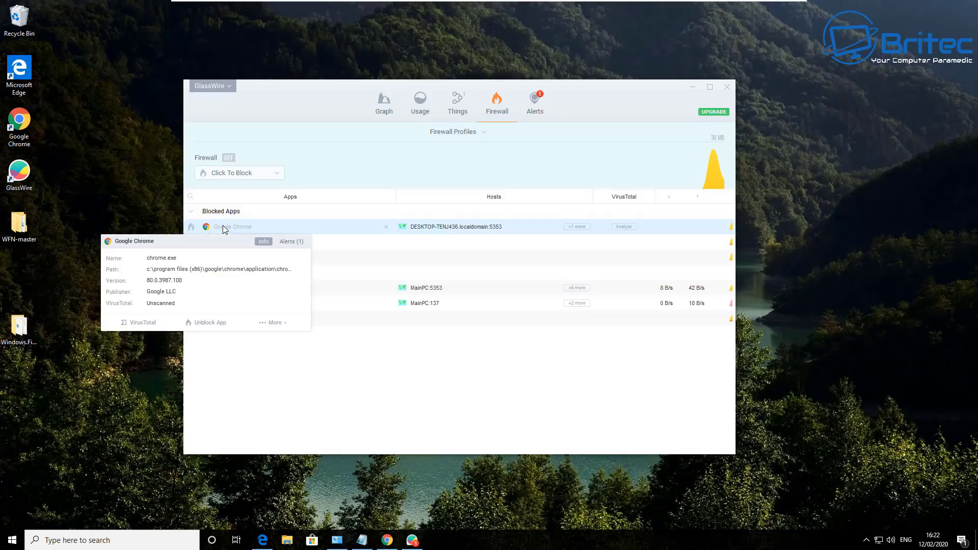
{"action": "left_click", "coordinate": [202, 324]}
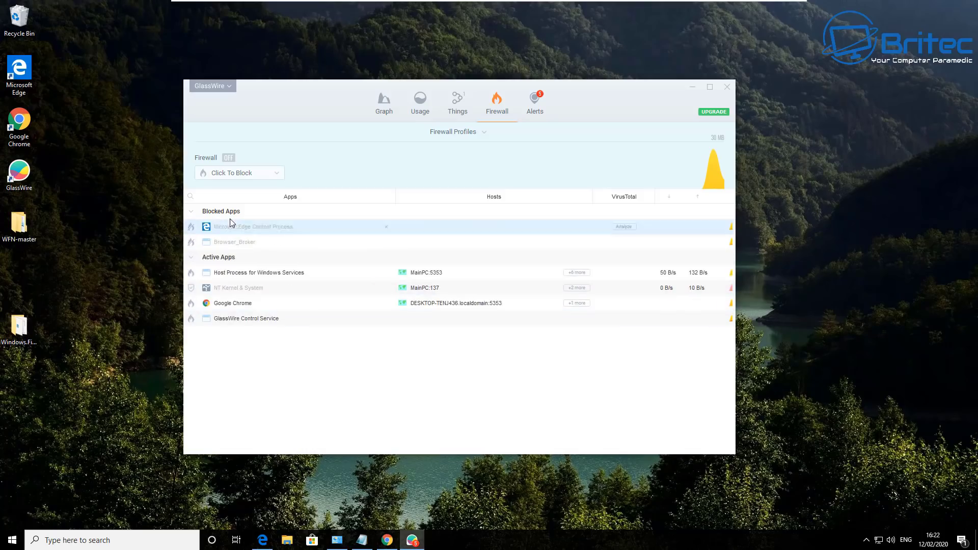
Unblock Microsoft Edge Content Process and check its additional app options.
{"action": "mouse_move", "coordinate": [232, 229]}
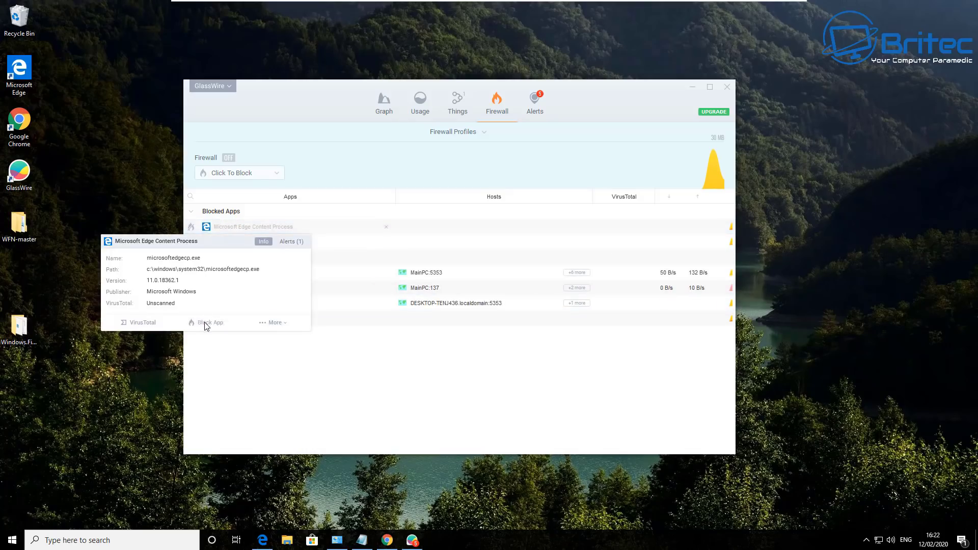
{"action": "left_click", "coordinate": [284, 323]}
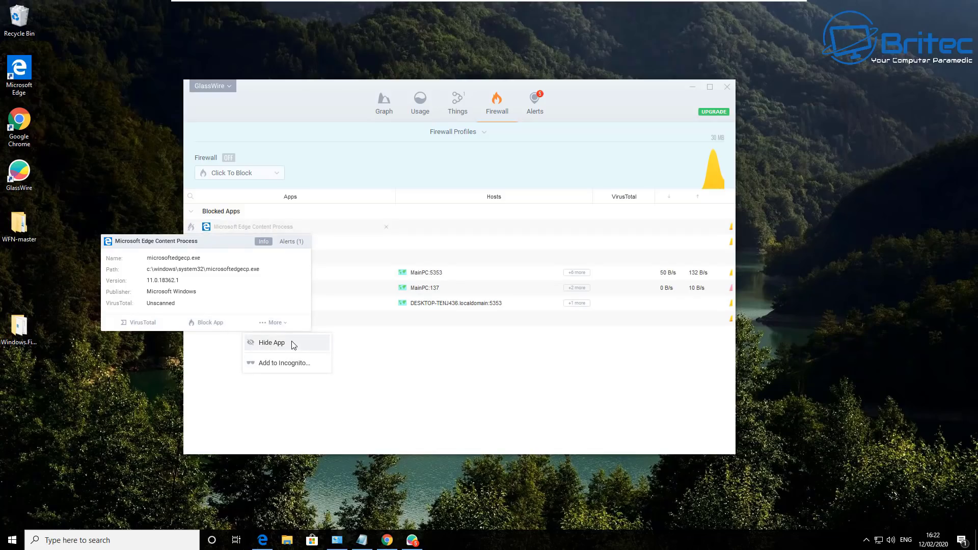
{"action": "left_click", "coordinate": [278, 367]}
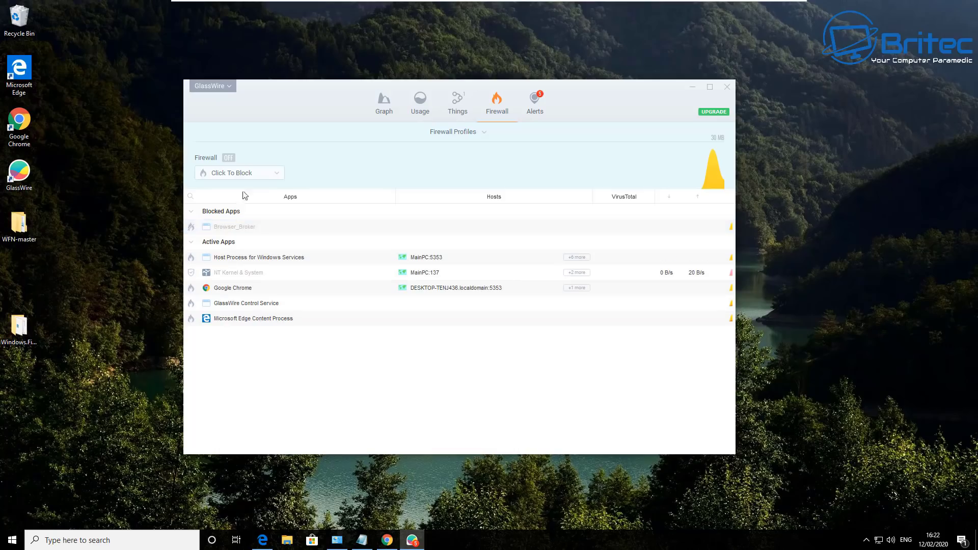
Check the available firewall modes without changing the current one, and view the list of network activity alerts.
{"action": "left_click", "coordinate": [275, 173]}
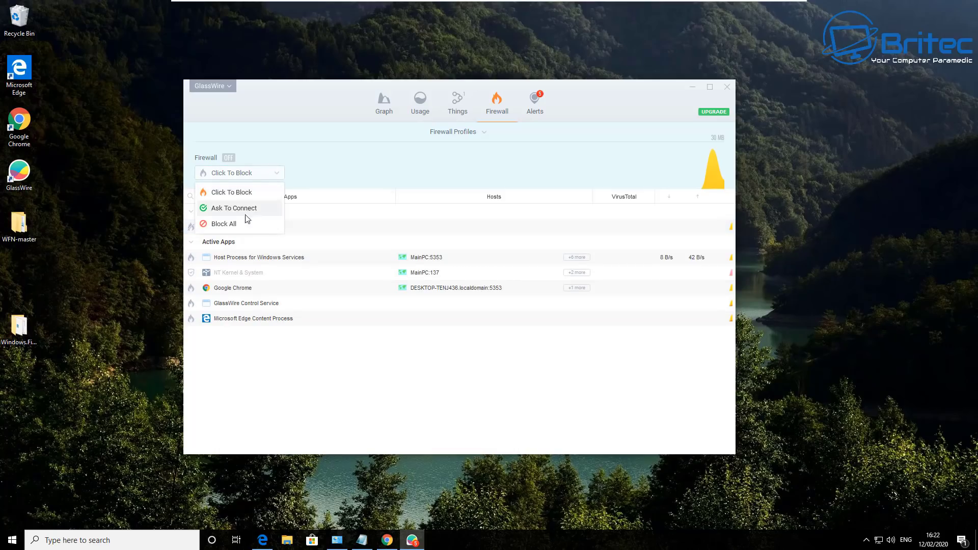
{"action": "left_click", "coordinate": [386, 176]}
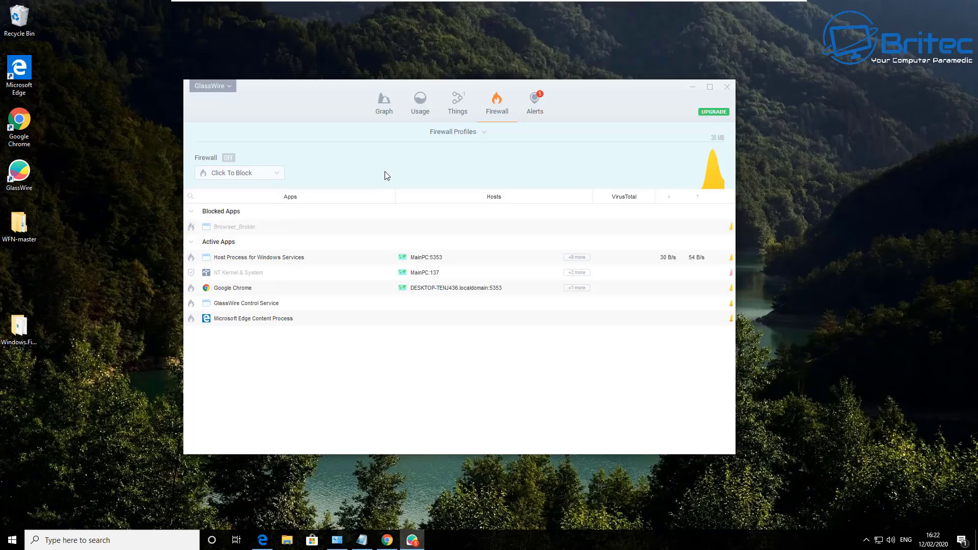
{"action": "left_click", "coordinate": [528, 117]}
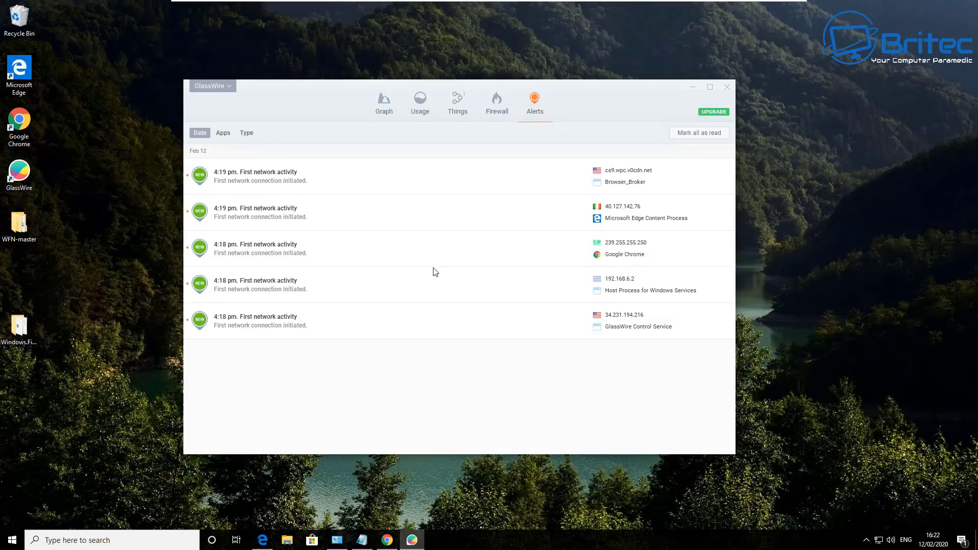
Return to the network graph and look through the GlassWire menu, including its Incognito option.
{"action": "left_click", "coordinate": [390, 106]}
{"action": "left_click", "coordinate": [213, 87]}
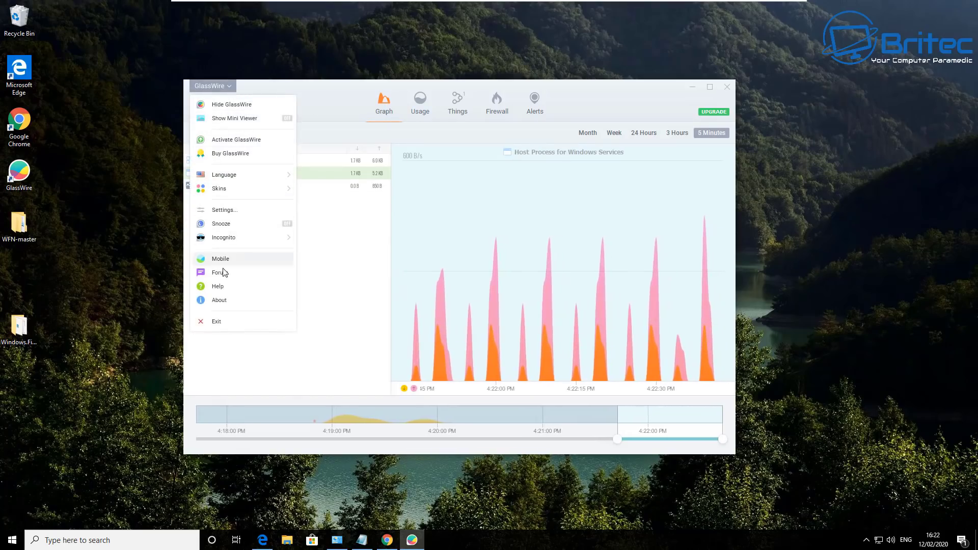
{"action": "mouse_move", "coordinate": [238, 243]}
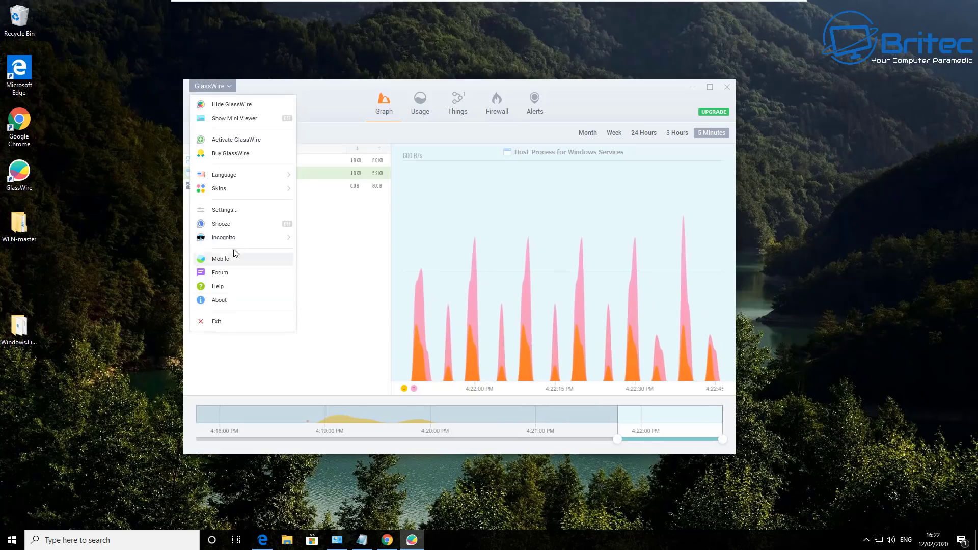
{"action": "mouse_move", "coordinate": [236, 244]}
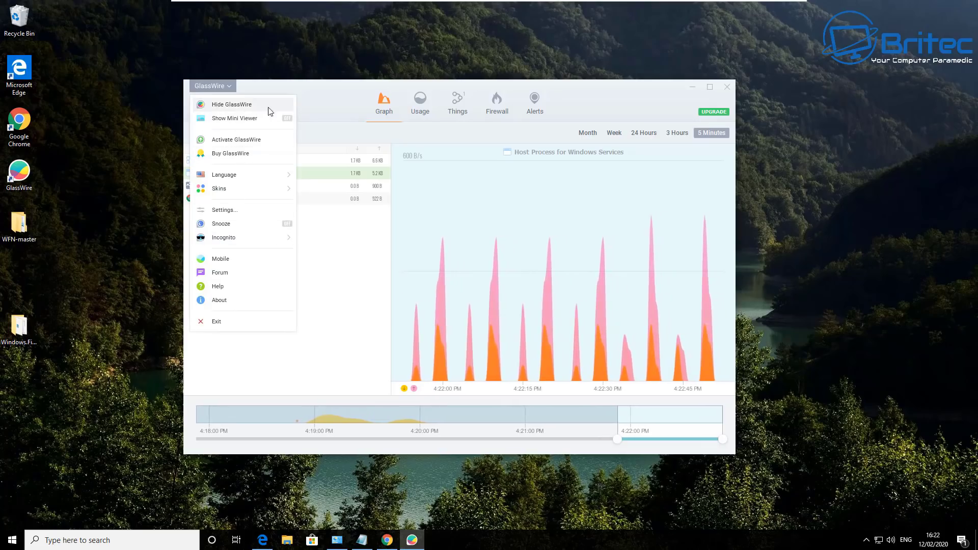
{"action": "left_click", "coordinate": [592, 110]}
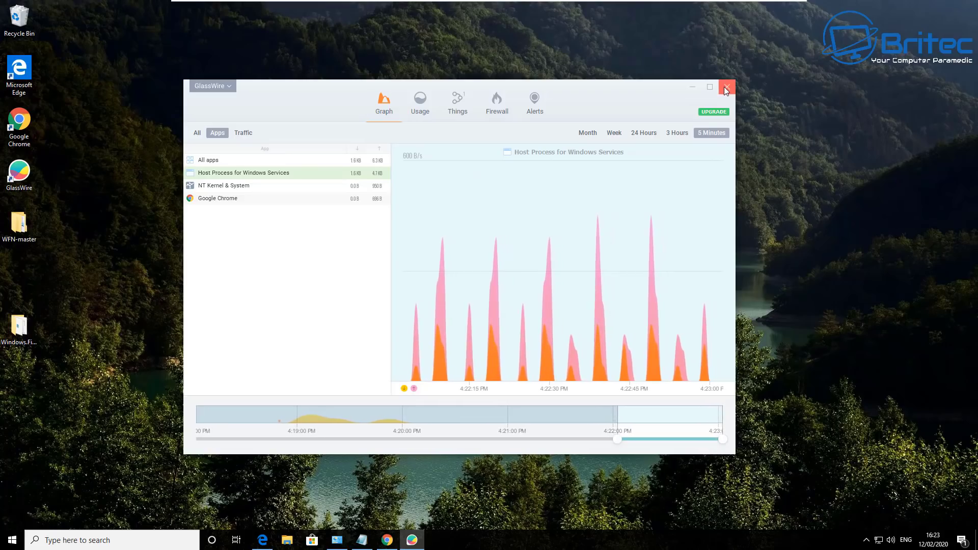
View the network graph broken down by traffic type and close the GlassWire window.
{"action": "left_click", "coordinate": [244, 132]}
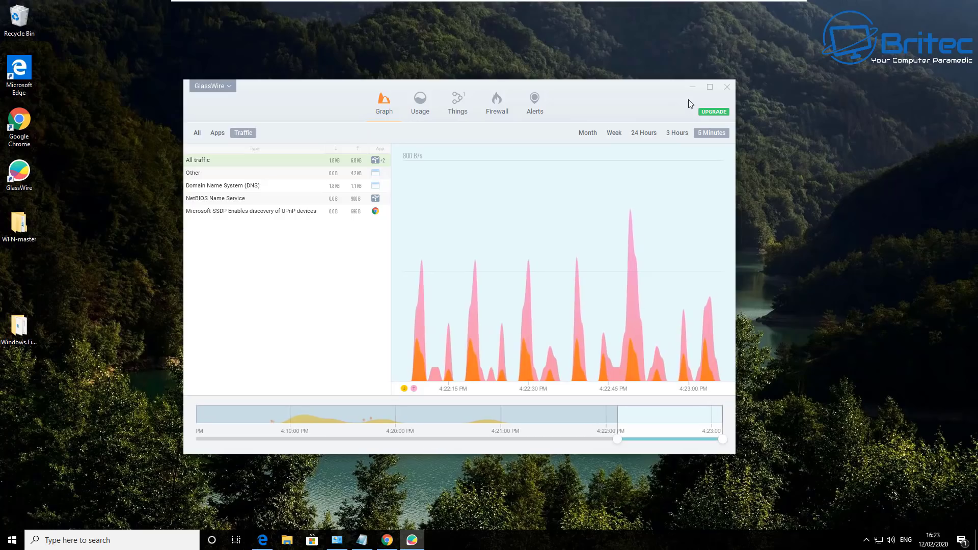
{"action": "left_click", "coordinate": [726, 88]}
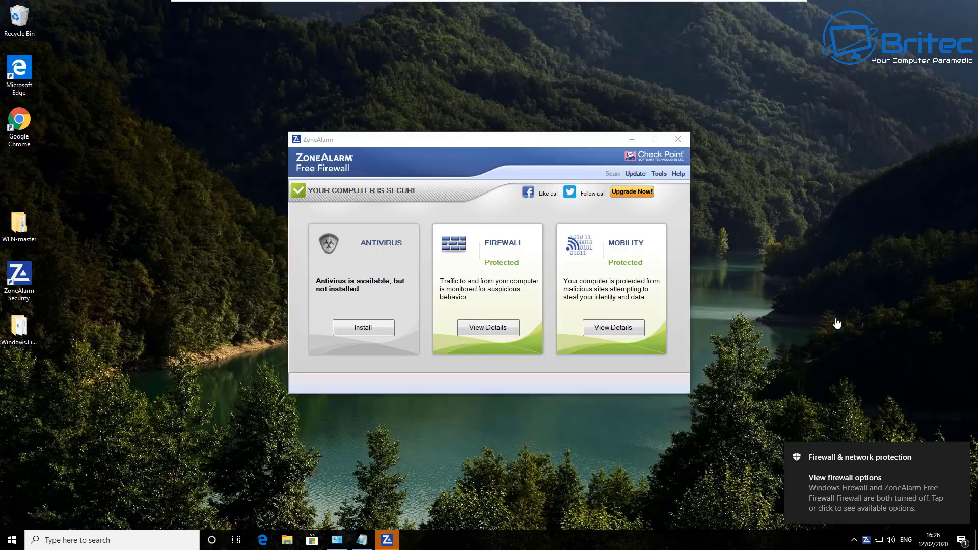
In ZoneAlarm, open the firewall details and review the secured programs, OSFirewall and Application Control settings.
{"action": "left_click", "coordinate": [484, 331]}
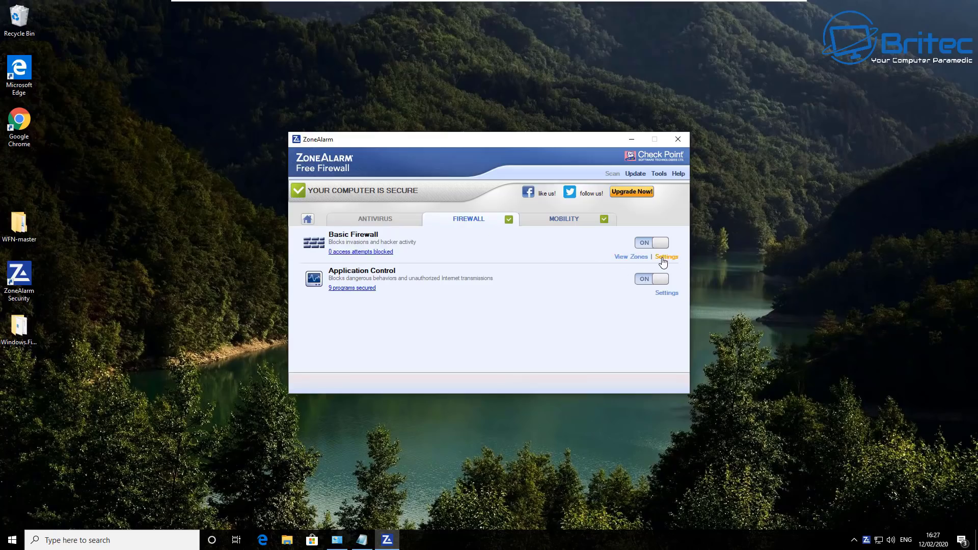
{"action": "left_click", "coordinate": [356, 288]}
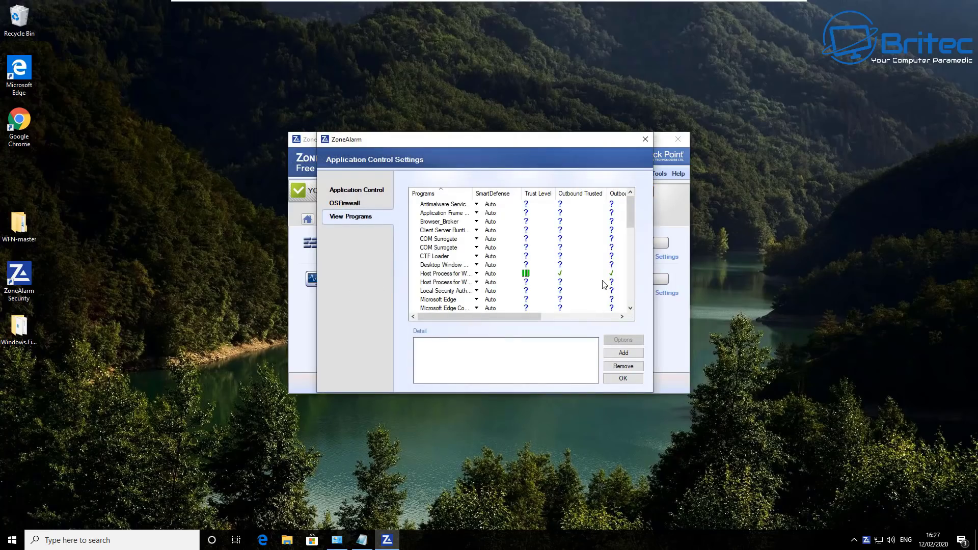
{"action": "left_click", "coordinate": [344, 204]}
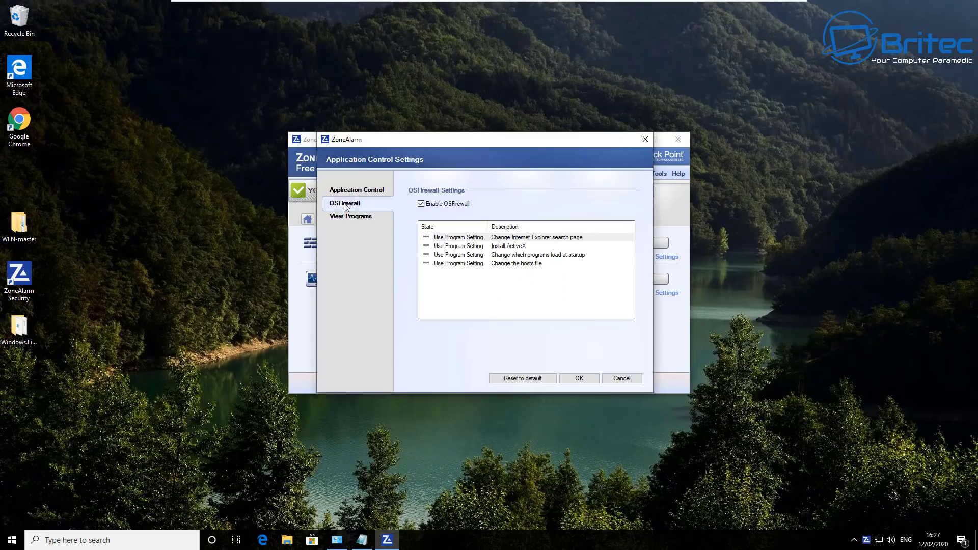
{"action": "left_click", "coordinate": [344, 189]}
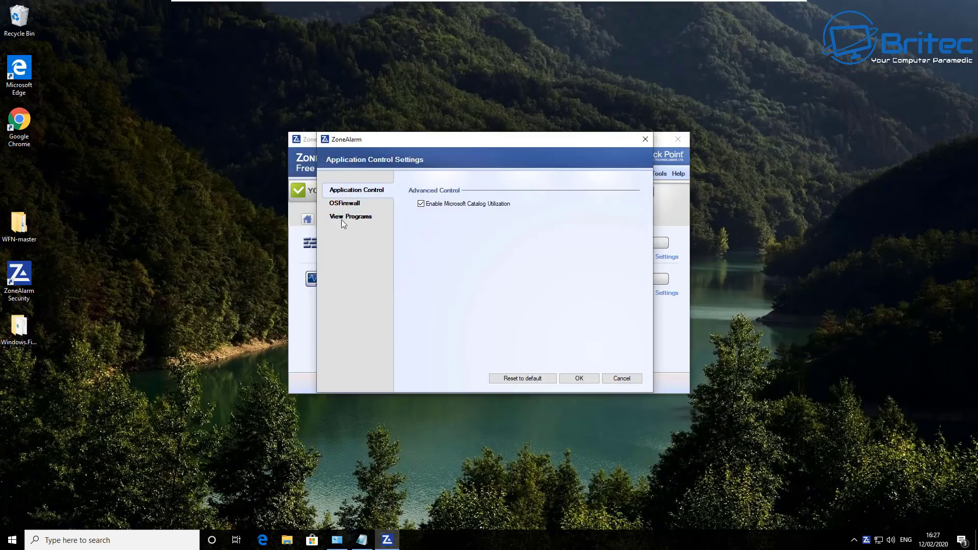
Show the Application Control program list and widen its Programs column and the settings window to reveal the Outbound Internet column.
{"action": "left_click", "coordinate": [351, 217]}
{"action": "left_click_drag", "start_coordinate": [472, 193], "coordinate": [492, 193]}
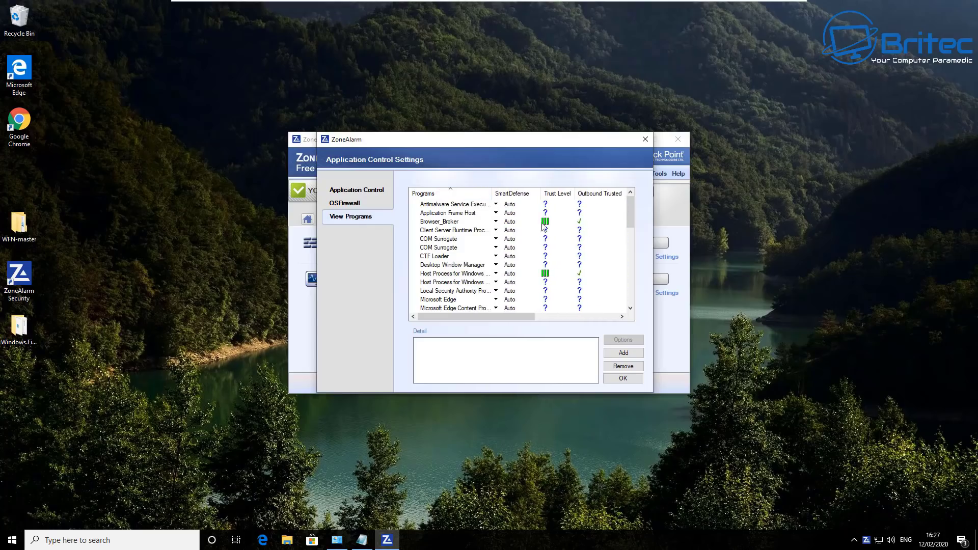
{"action": "left_click_drag", "start_coordinate": [655, 382], "coordinate": [705, 382]}
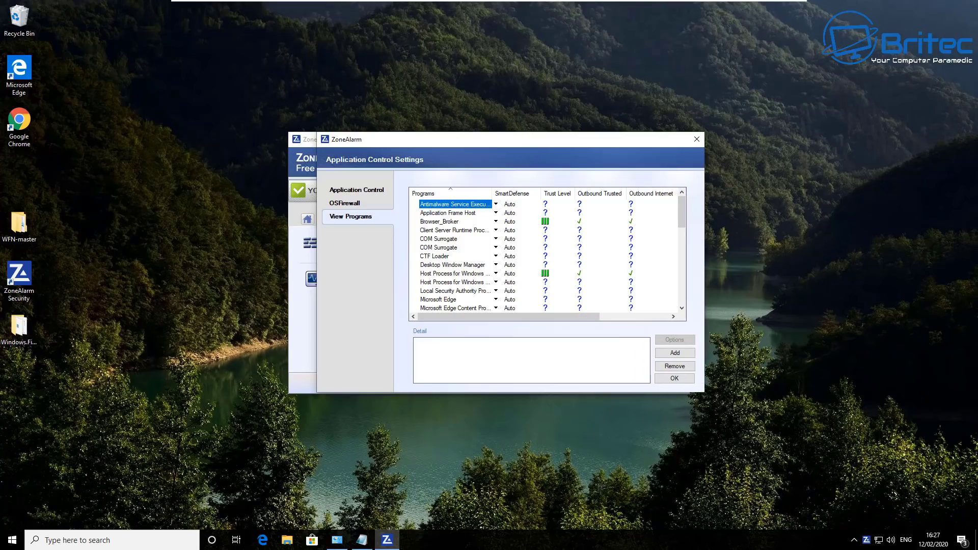
{"action": "left_click_drag", "start_coordinate": [518, 142], "coordinate": [496, 146]}
{"action": "scroll", "coordinate": [474, 295], "scroll_direction": "down", "scroll_amount": 1}
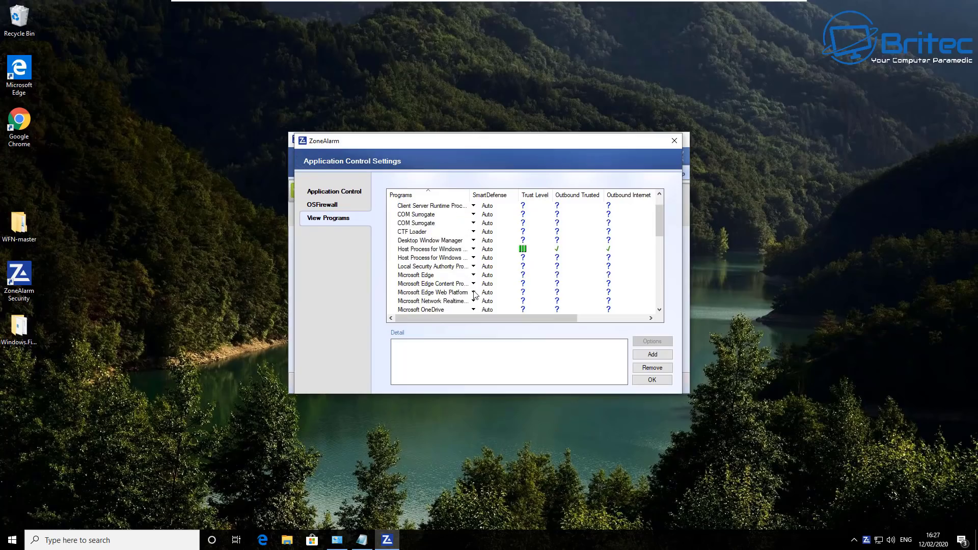
Try to set the trust level of Microsoft Edge to Kill.
{"action": "left_click", "coordinate": [523, 276]}
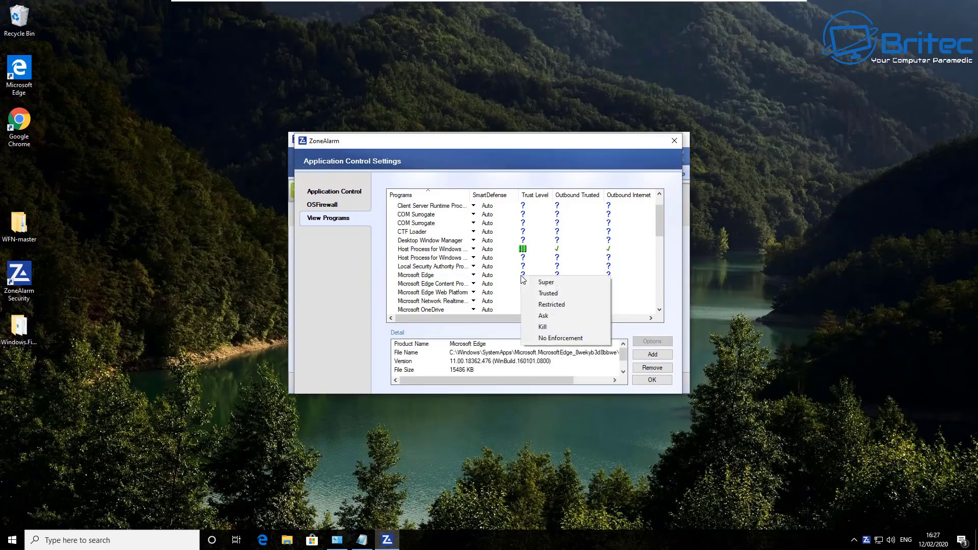
{"action": "left_click", "coordinate": [556, 328]}
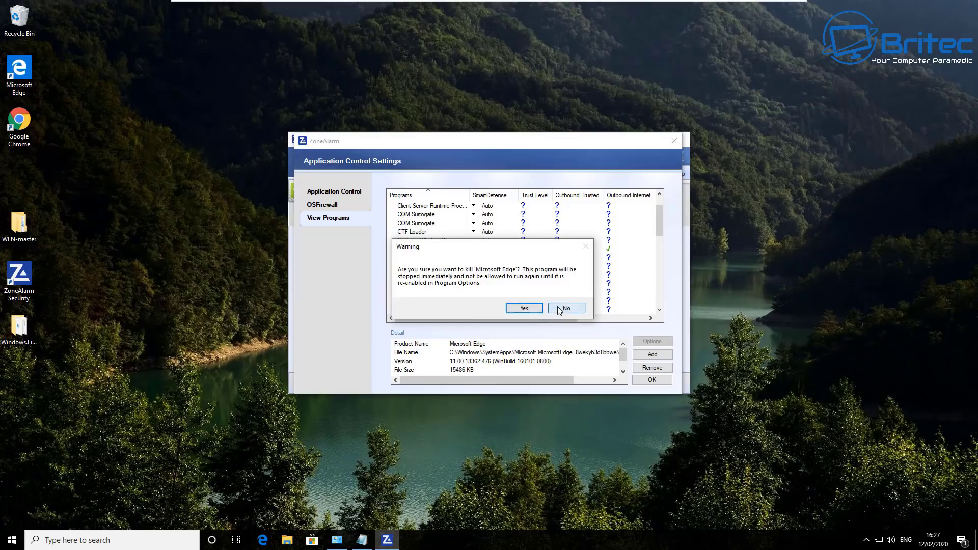
{"action": "left_click", "coordinate": [525, 307]}
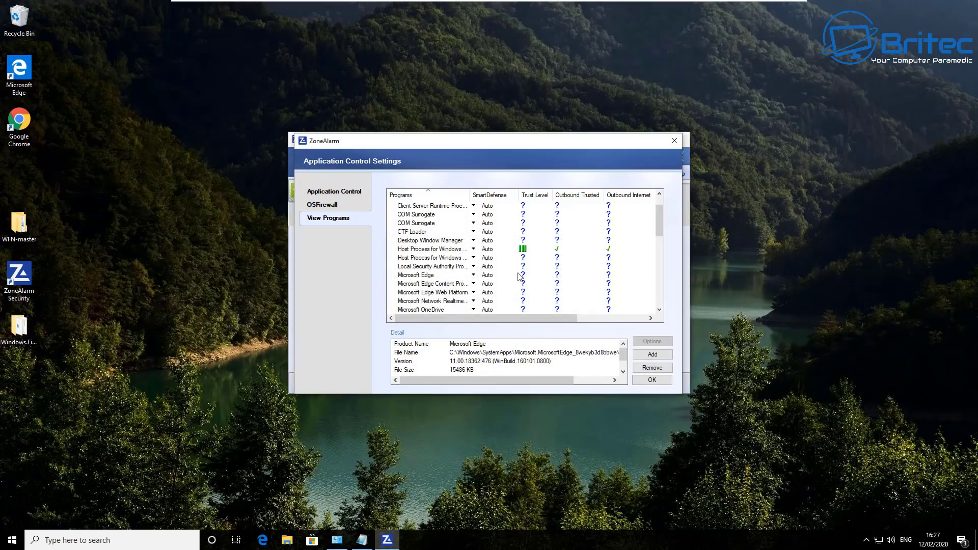
Set Microsoft Edge's trust level to Restricted and check its SmartDefense choices.
{"action": "left_click", "coordinate": [525, 277]}
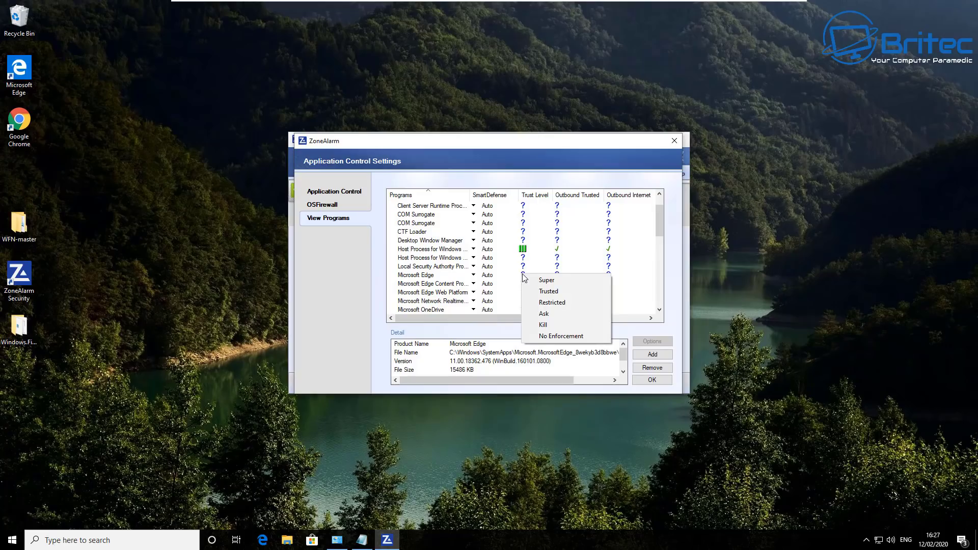
{"action": "left_click", "coordinate": [551, 302]}
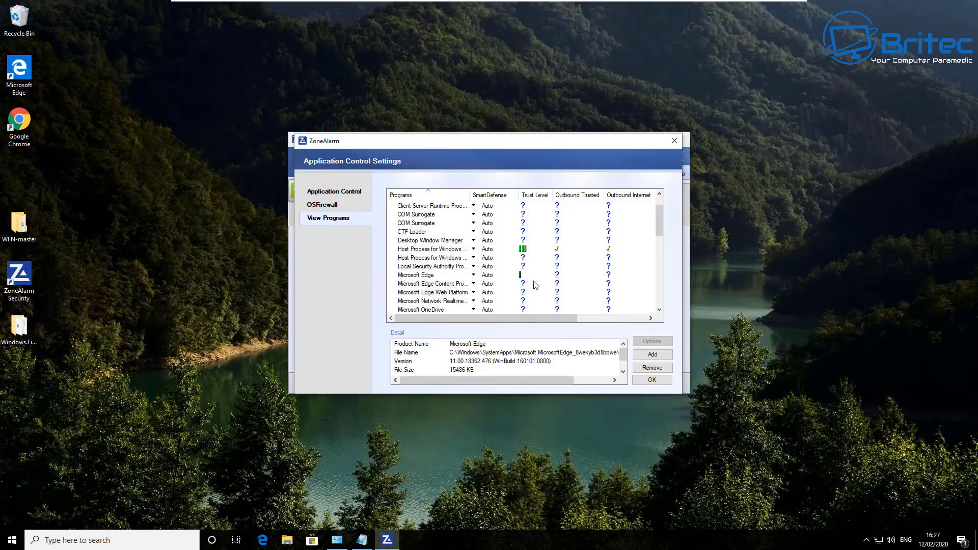
{"action": "left_click", "coordinate": [491, 277]}
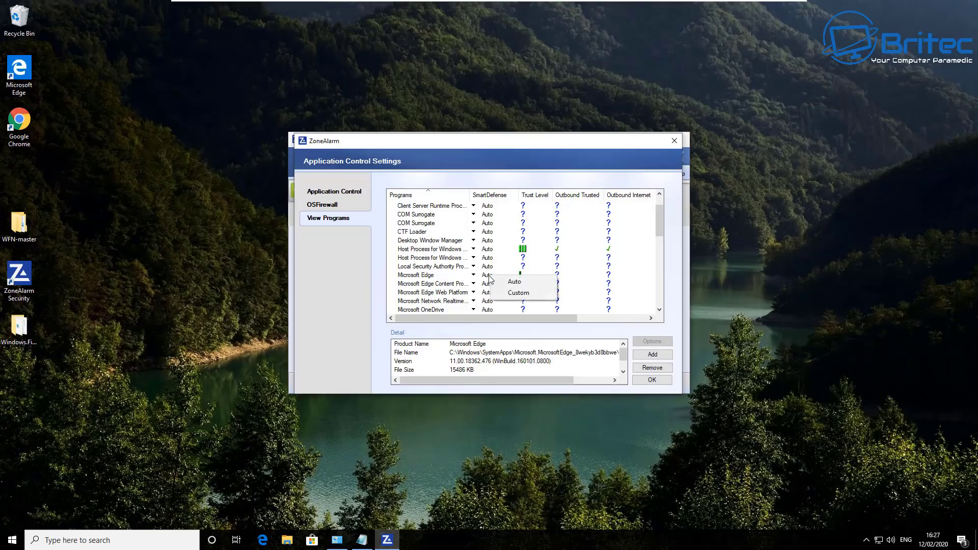
{"action": "left_click", "coordinate": [557, 277]}
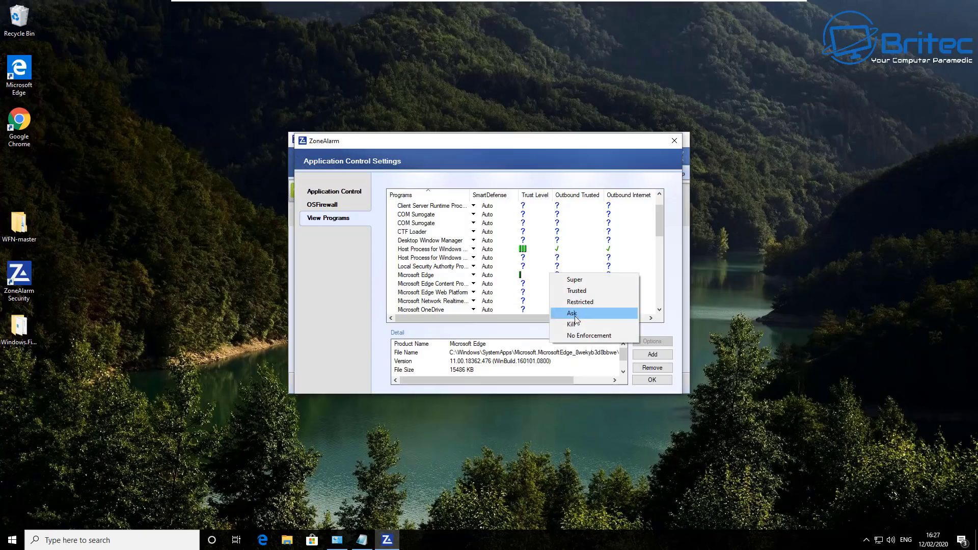
{"action": "left_click", "coordinate": [581, 312]}
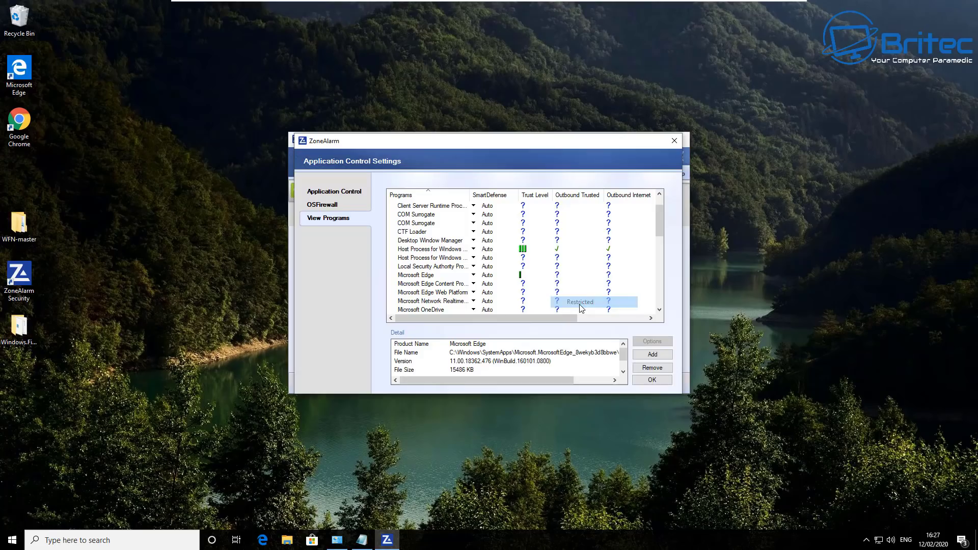
Deny Microsoft Edge outbound access to the trusted zone in the program list.
{"action": "left_click", "coordinate": [558, 277]}
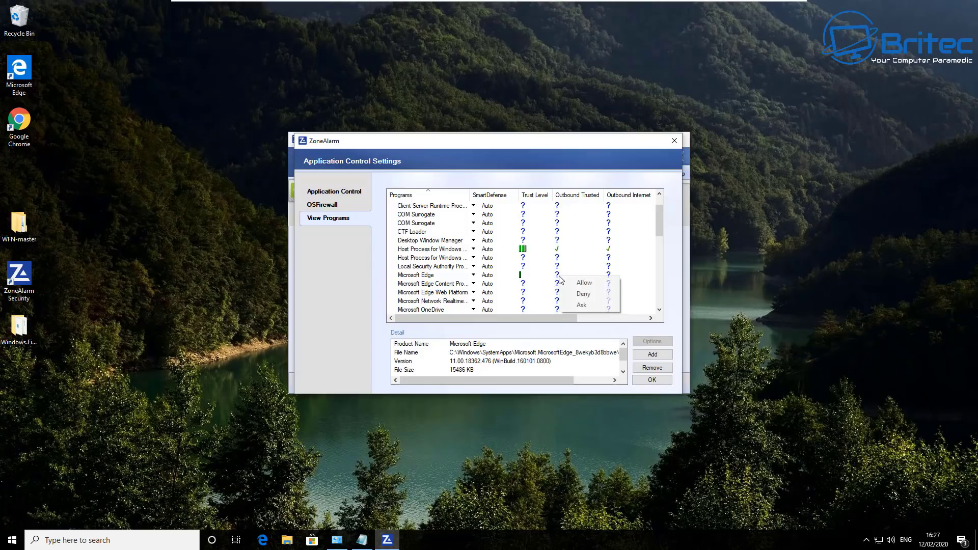
{"action": "left_click", "coordinate": [581, 294]}
{"action": "left_click_drag", "start_coordinate": [540, 318], "coordinate": [522, 326]}
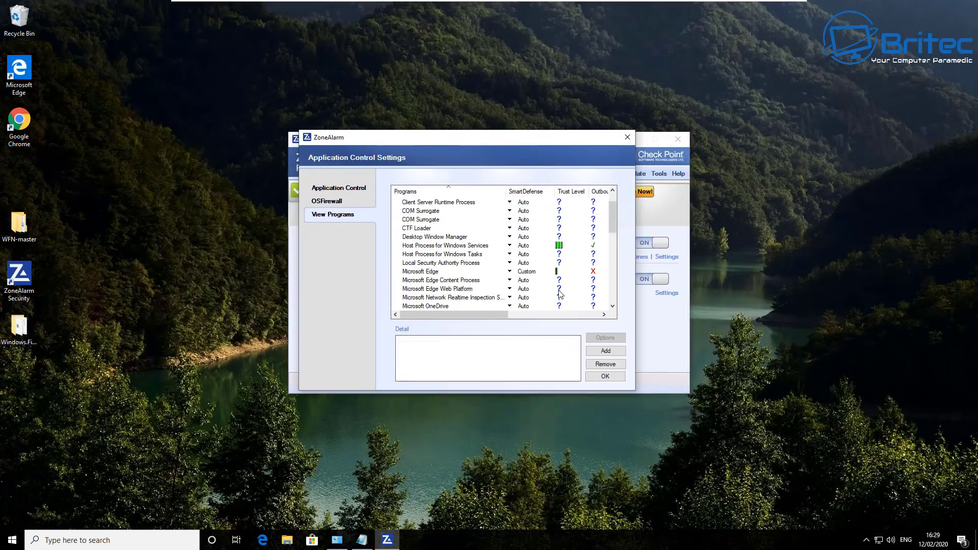
Set Microsoft Edge Web Platform's trust level to Restricted, deny its outbound trusted access and accept the Application Control settings.
{"action": "left_click", "coordinate": [560, 293]}
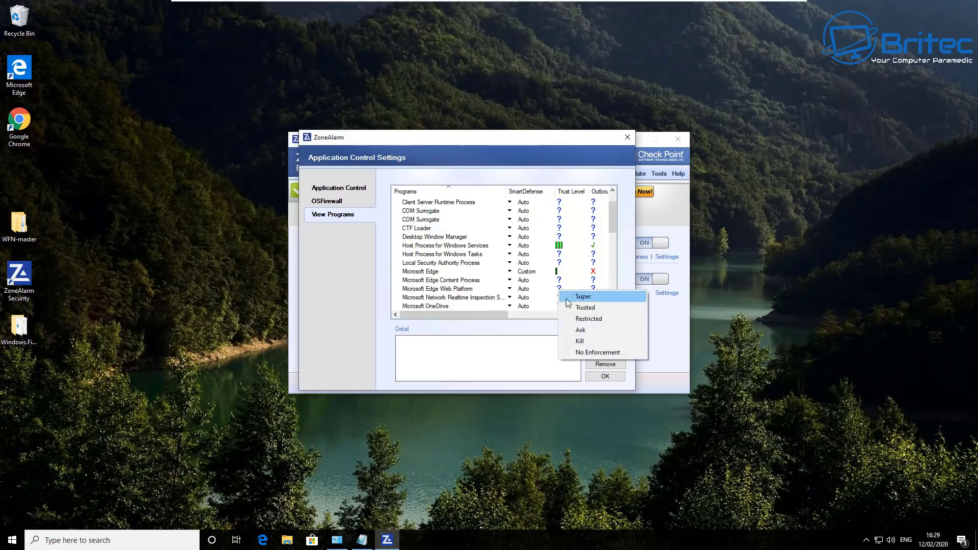
{"action": "left_click", "coordinate": [588, 321]}
{"action": "left_click_drag", "start_coordinate": [471, 314], "coordinate": [523, 314]}
{"action": "left_click", "coordinate": [492, 289]}
{"action": "left_click", "coordinate": [512, 303]}
{"action": "left_click", "coordinate": [605, 377]}
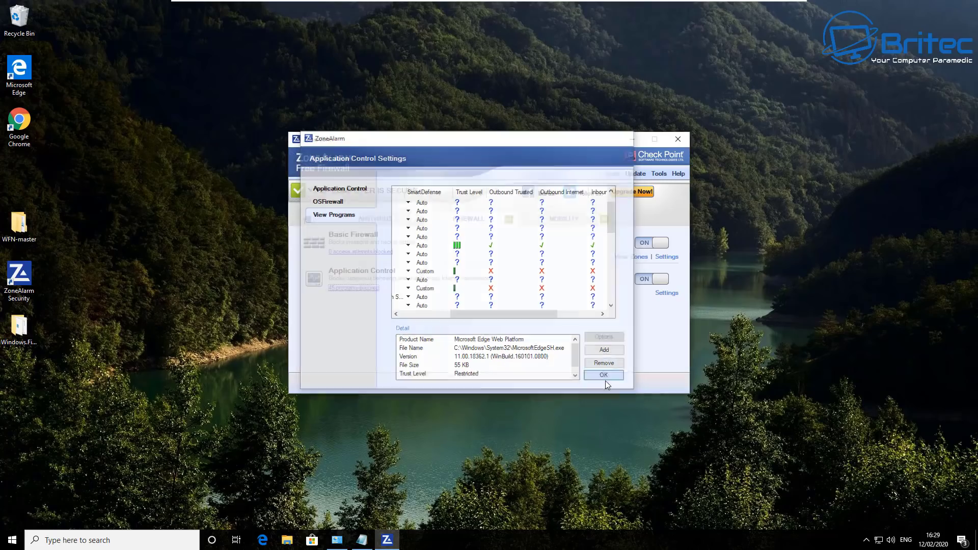
Try launching Microsoft Edge from the desktop to test the program restrictions.
{"action": "double_click", "coordinate": [23, 74]}
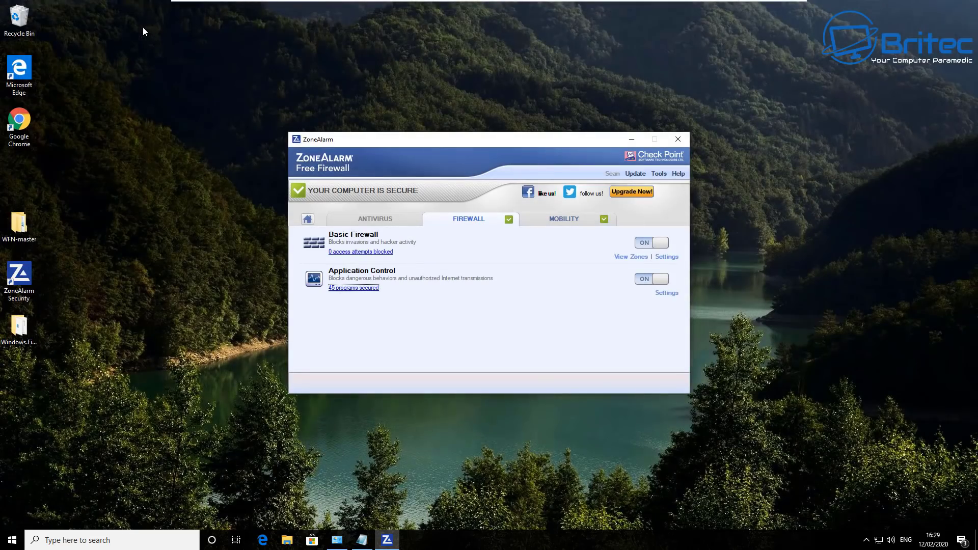
{"action": "double_click", "coordinate": [29, 66]}
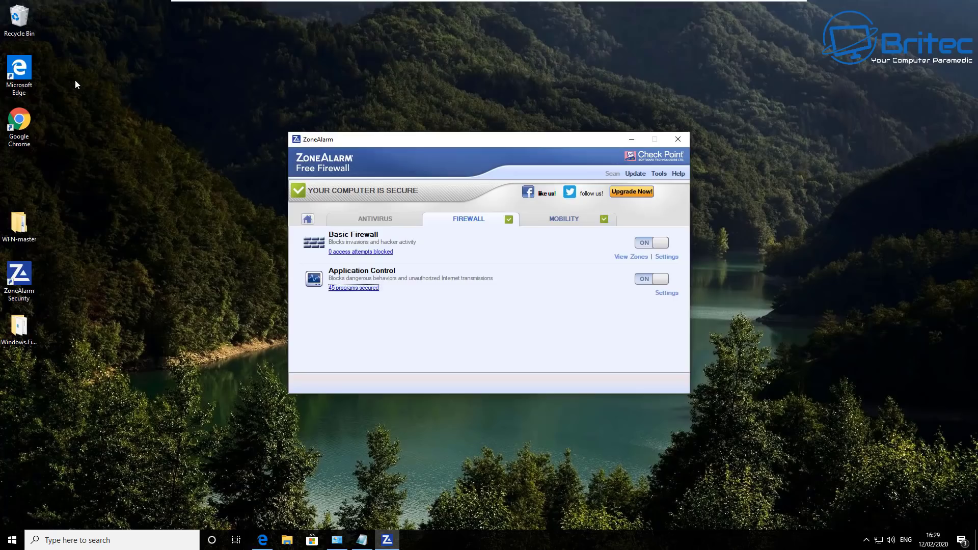
Open ZoneAlarm's firewall details and review the Basic Firewall zones and advanced general and network settings.
{"action": "left_click", "coordinate": [375, 218]}
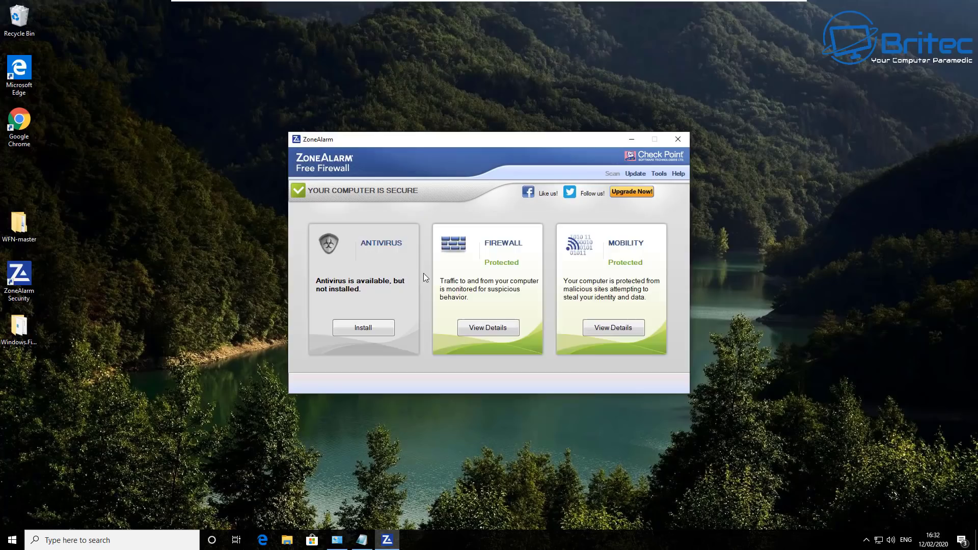
{"action": "left_click", "coordinate": [494, 329]}
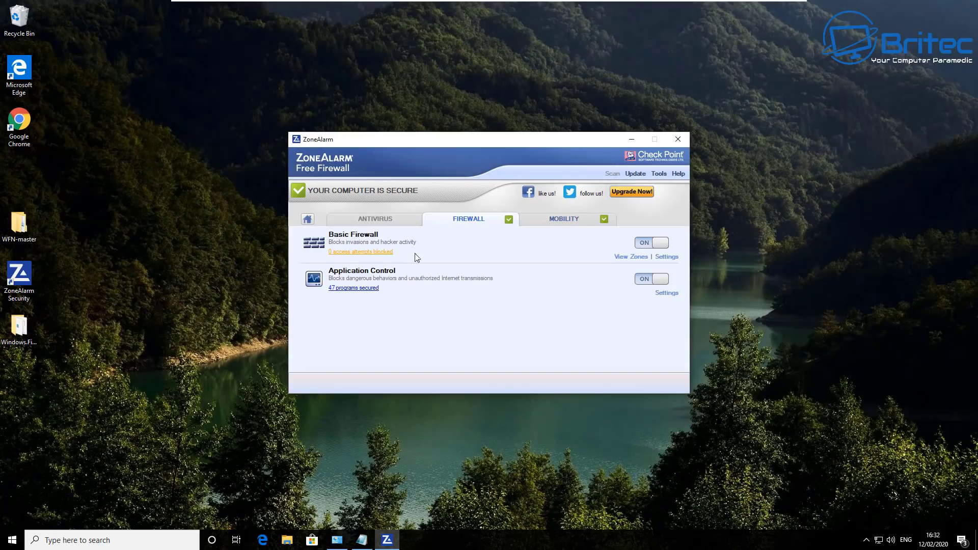
{"action": "left_click", "coordinate": [639, 257]}
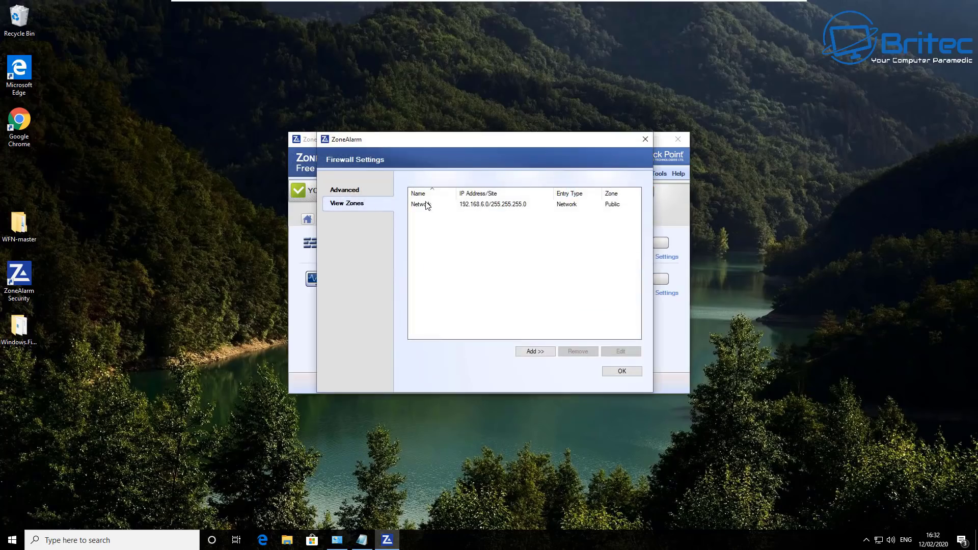
{"action": "left_click", "coordinate": [350, 191]}
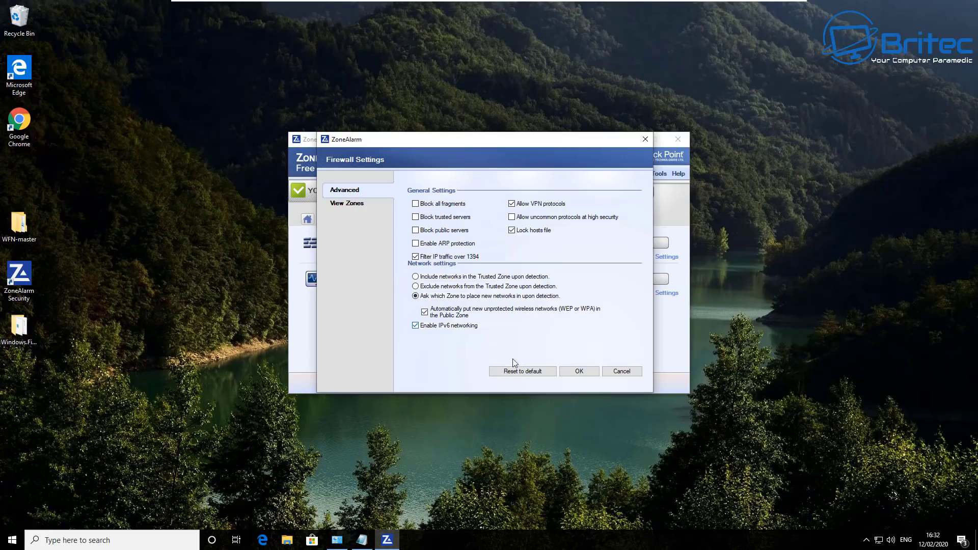
{"action": "left_click", "coordinate": [583, 372]}
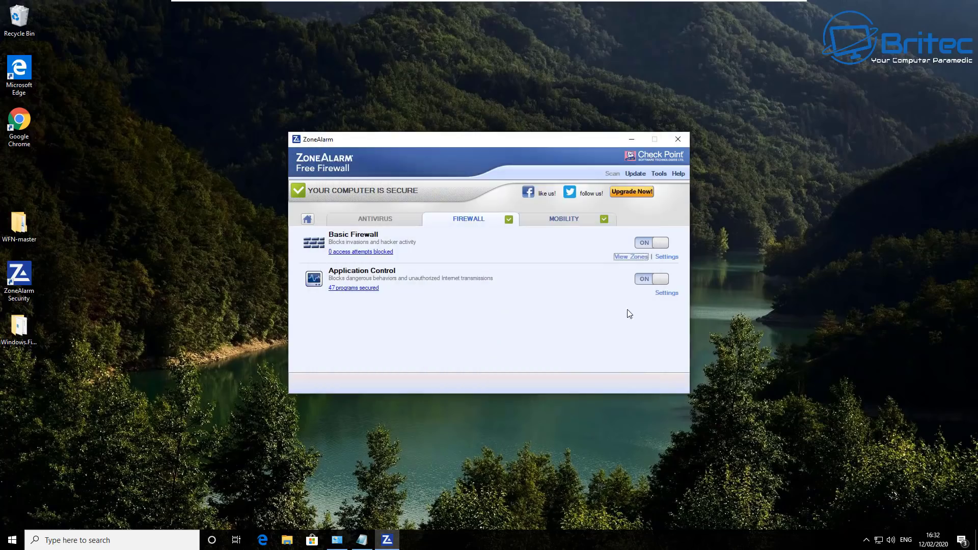
Set the Basic Firewall's Trusted Zone security to High and check its advanced settings without changing them.
{"action": "left_click", "coordinate": [667, 259]}
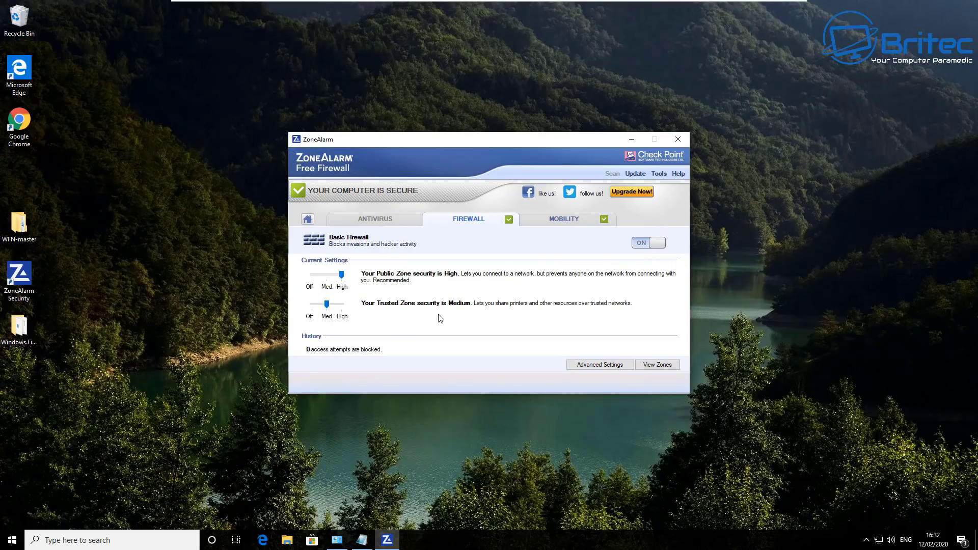
{"action": "left_click_drag", "start_coordinate": [324, 306], "coordinate": [346, 308]}
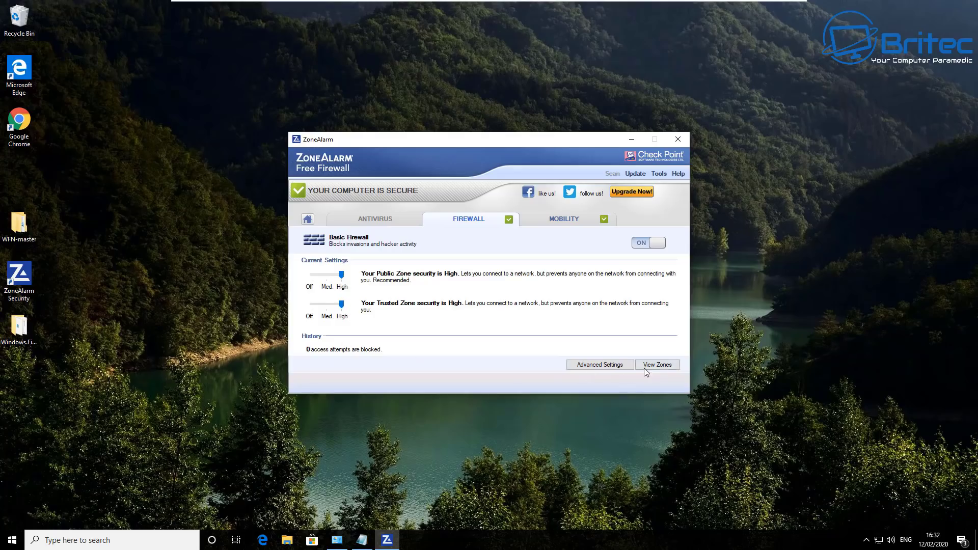
{"action": "left_click", "coordinate": [603, 366]}
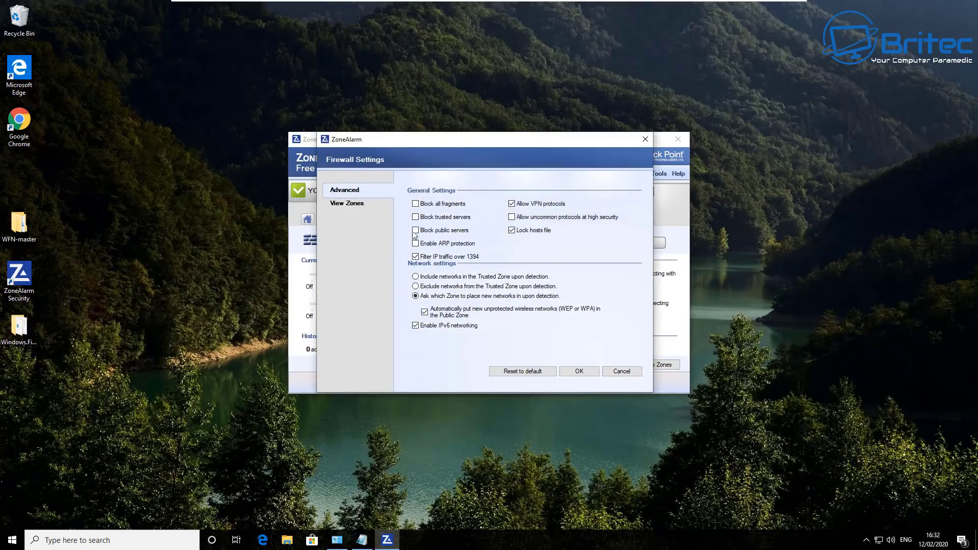
{"action": "left_click", "coordinate": [644, 139]}
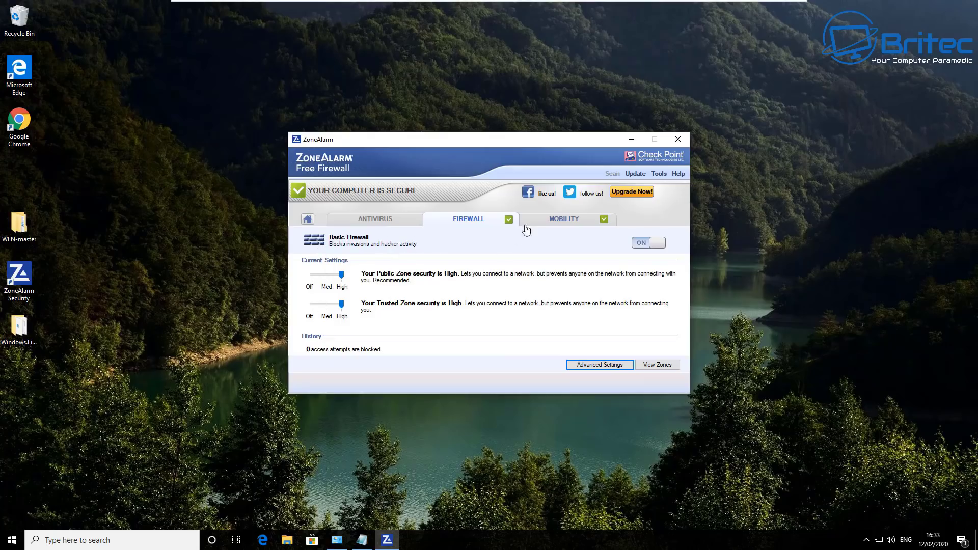
Open the log of blocked access attempts and review the Log Viewer, Log Control and Alert Events settings.
{"action": "left_click", "coordinate": [508, 224]}
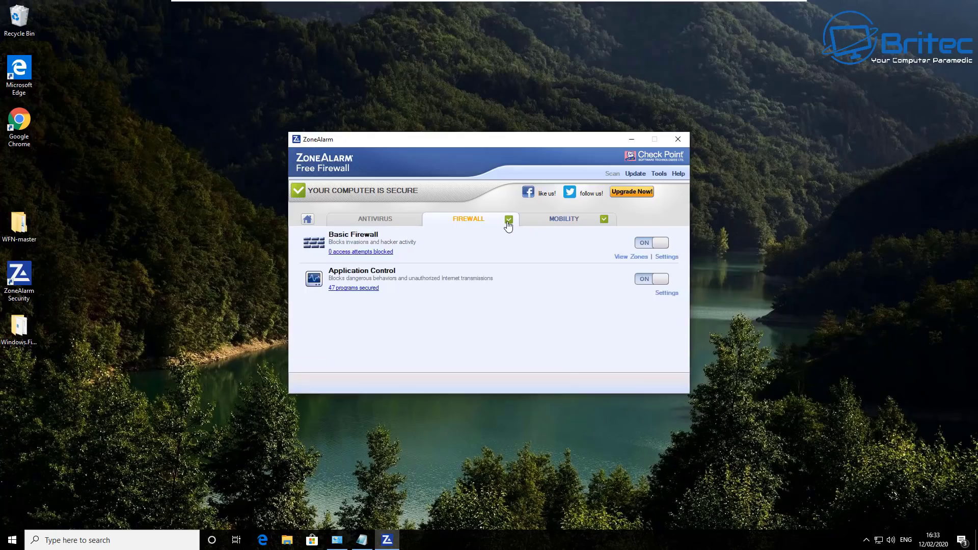
{"action": "left_click", "coordinate": [345, 254]}
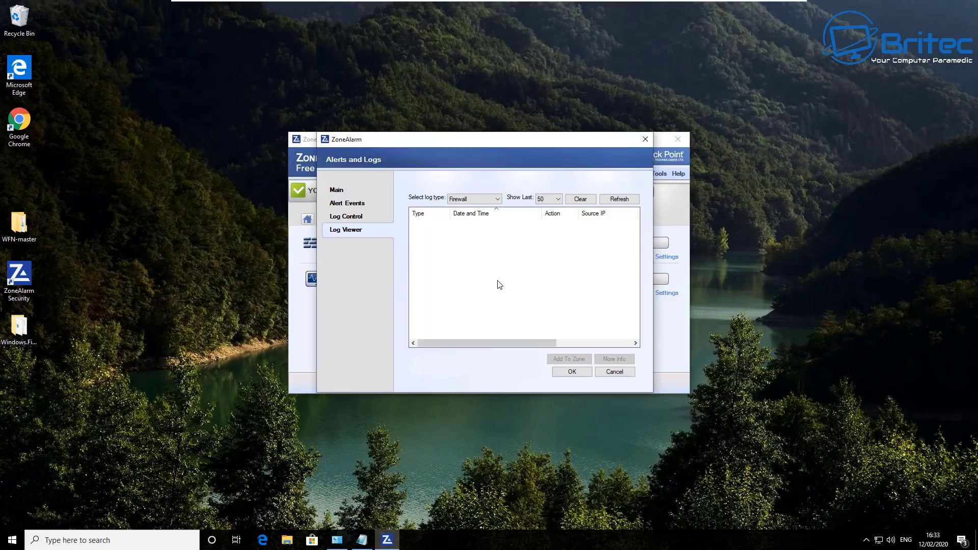
{"action": "left_click", "coordinate": [340, 218]}
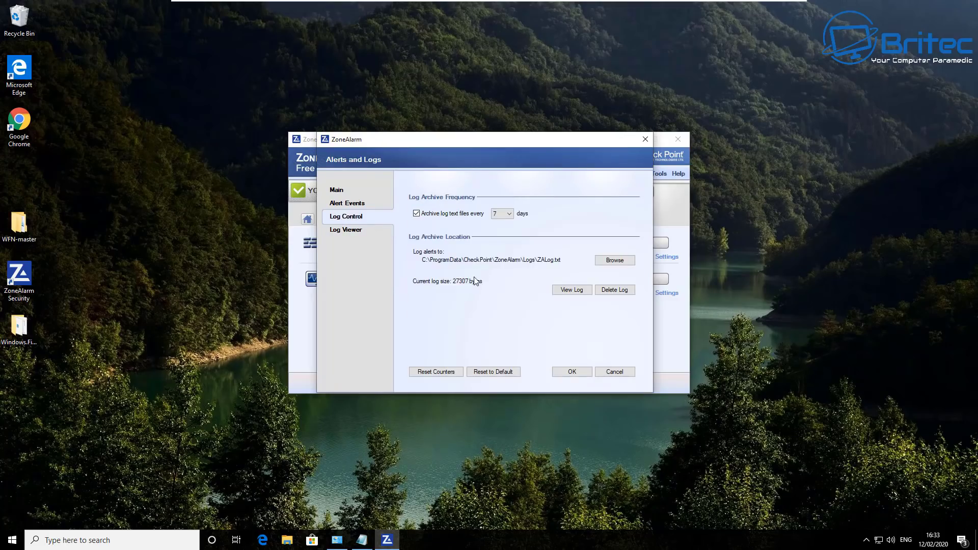
{"action": "left_click", "coordinate": [347, 204]}
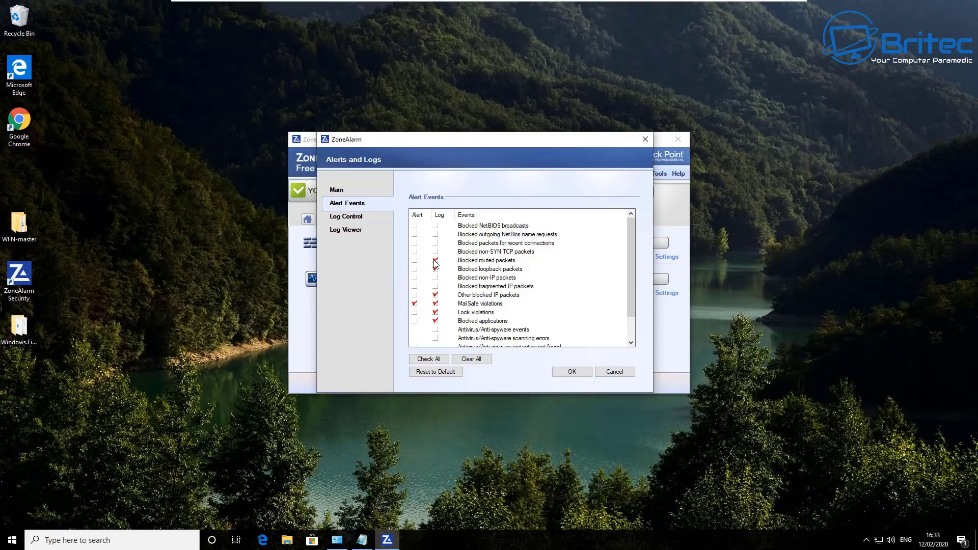
{"action": "scroll", "coordinate": [439, 278], "scroll_direction": "down", "scroll_amount": 1}
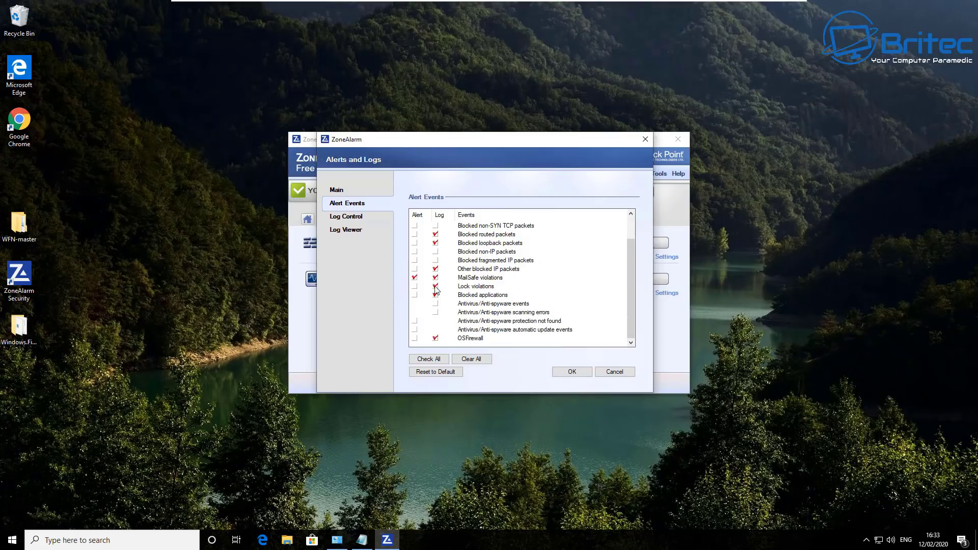
{"action": "left_click", "coordinate": [435, 338]}
Switch to Windows Defender Firewall, check its state for public networks and minimize its window.
{"action": "left_click", "coordinate": [336, 541]}
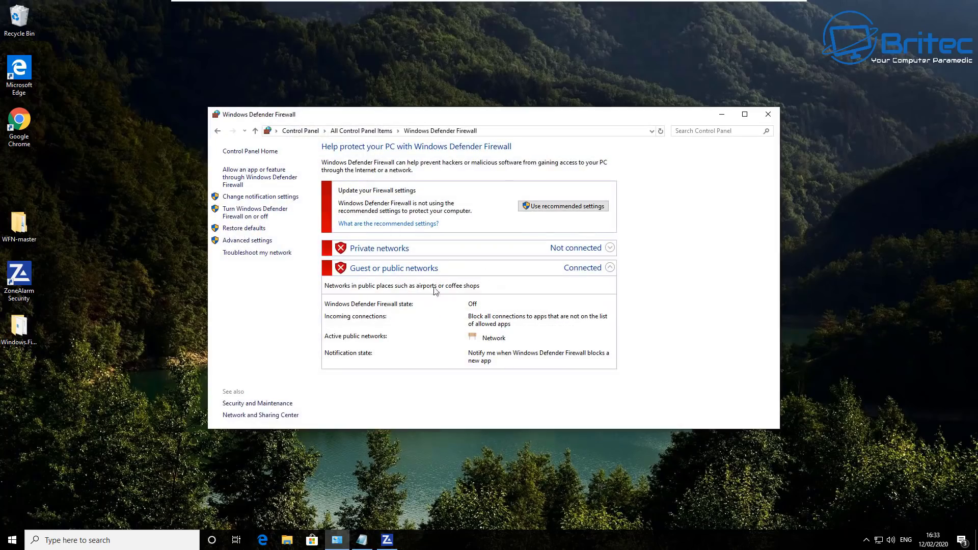
{"action": "left_click", "coordinate": [722, 114]}
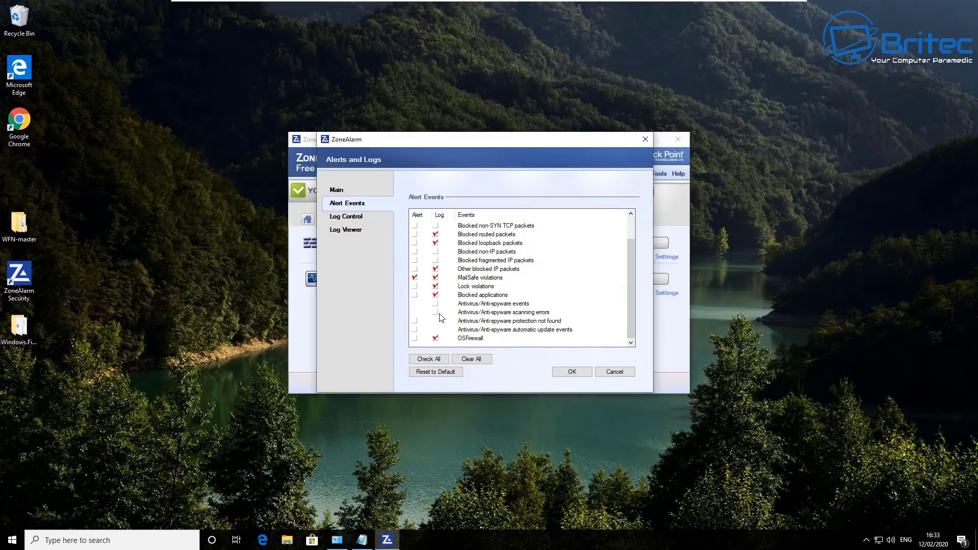
Review the remaining alert events and main logging options, cancel Alerts and Logs and close the ZoneAlarm window.
{"action": "scroll", "coordinate": [441, 318], "scroll_direction": "up", "scroll_amount": 1}
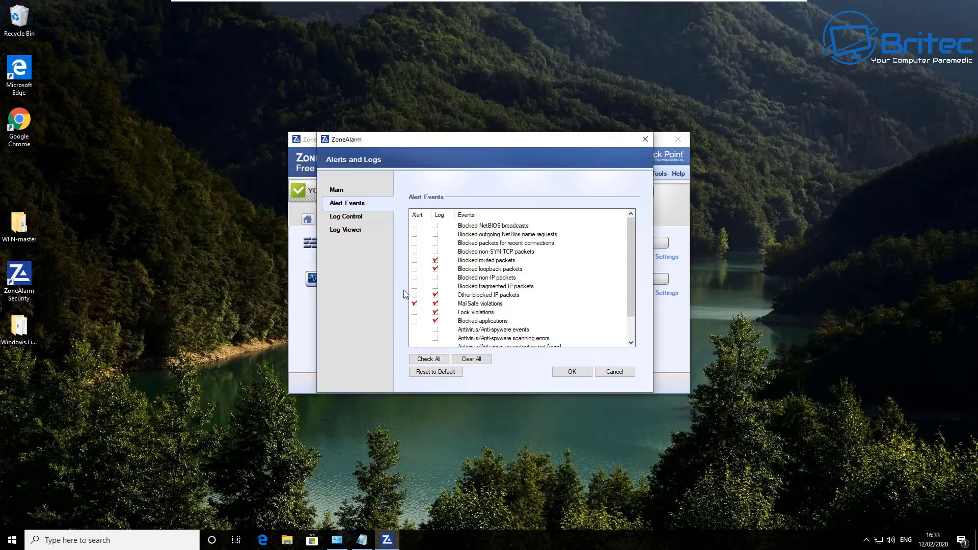
{"action": "left_click", "coordinate": [336, 190]}
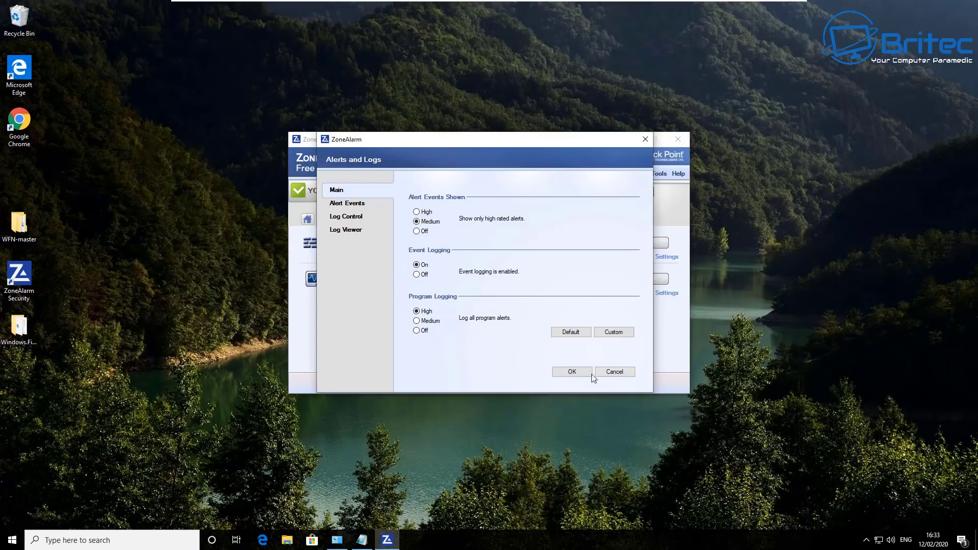
{"action": "left_click", "coordinate": [614, 373]}
{"action": "left_click", "coordinate": [678, 138]}
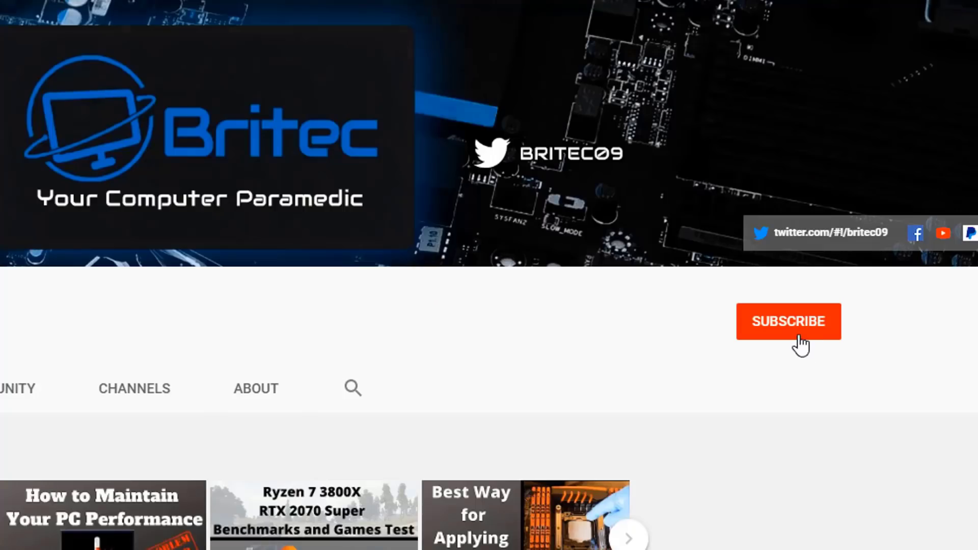
Subscribe to the Britec YouTube channel and open its notification choices.
{"action": "left_click", "coordinate": [799, 337]}
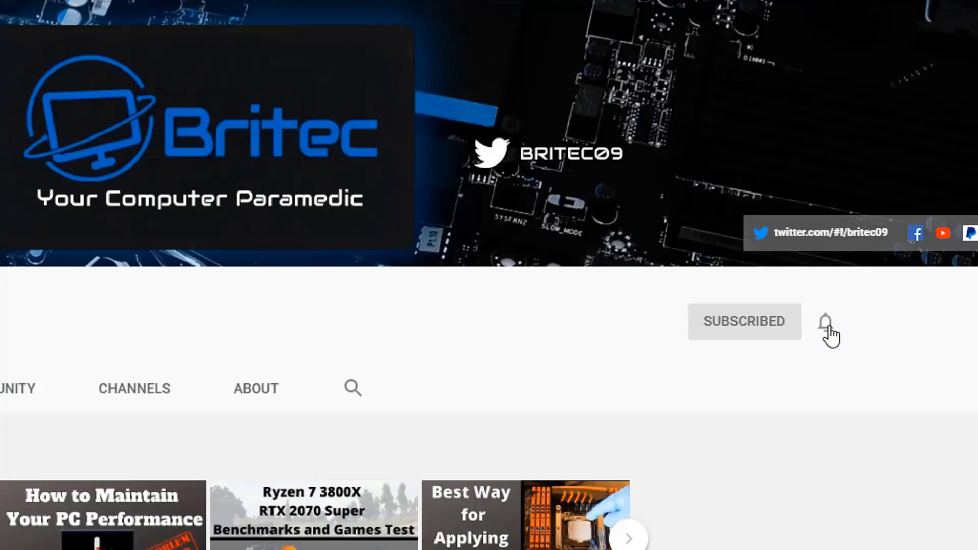
{"action": "left_click", "coordinate": [826, 326]}
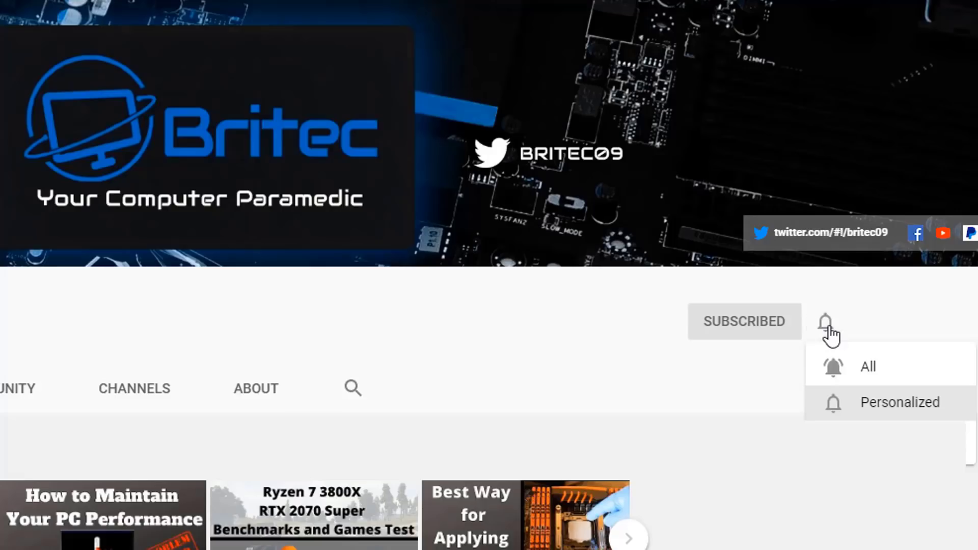